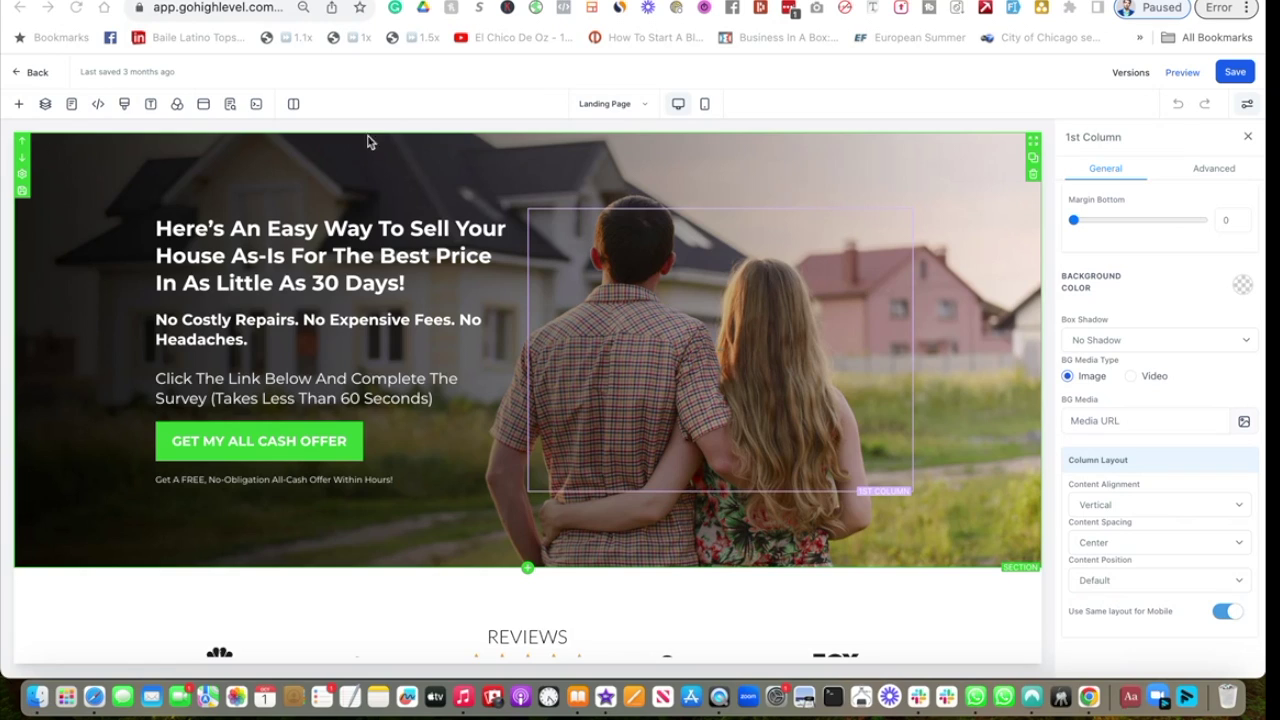
- Search the elements for 'sli' and drop an Image Slider into the hero's right column
{"action": "scroll", "coordinate": [549, 376], "scroll_direction": "down", "scroll_amount": 20}
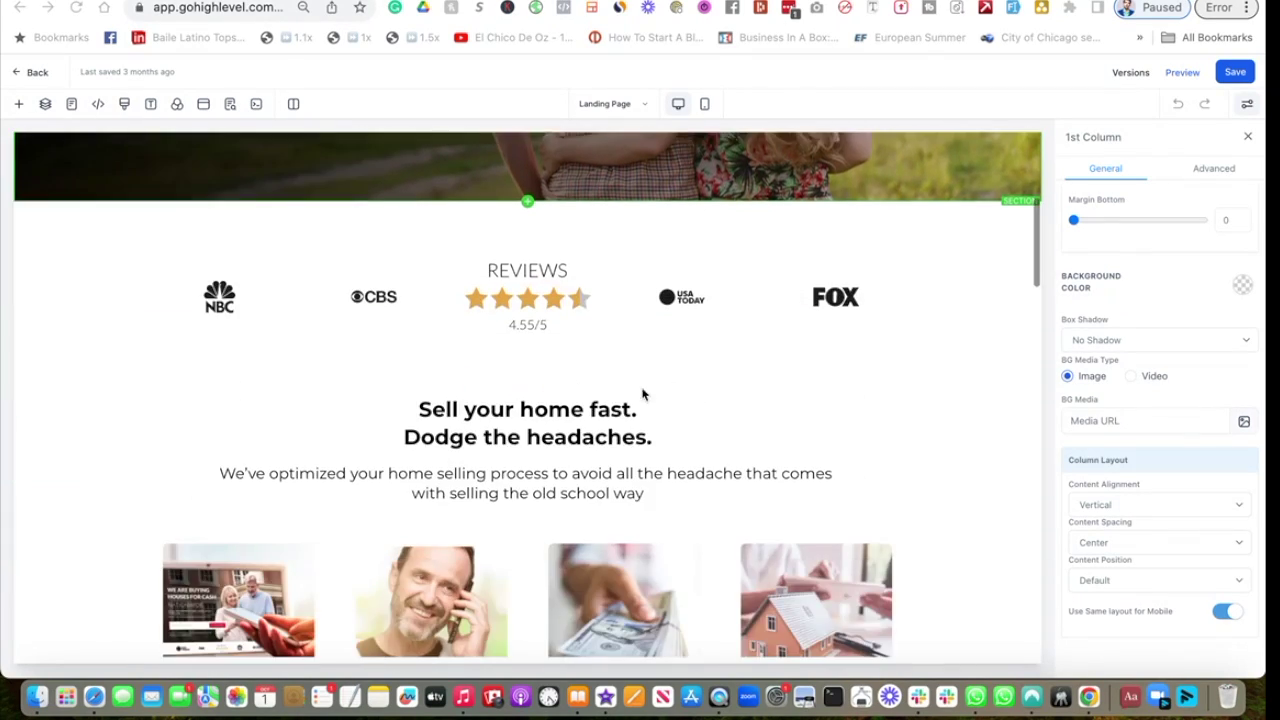
{"action": "scroll", "coordinate": [683, 403], "scroll_direction": "up", "scroll_amount": 20}
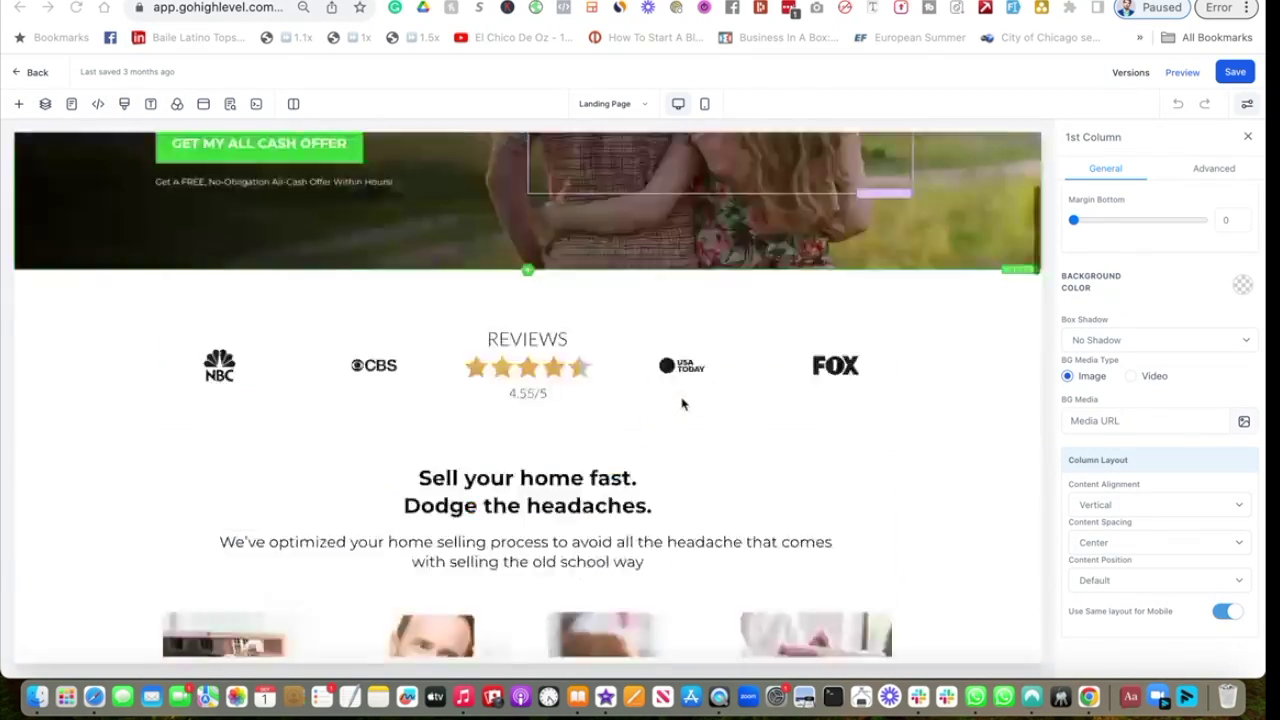
{"action": "mouse_move", "coordinate": [673, 235]}
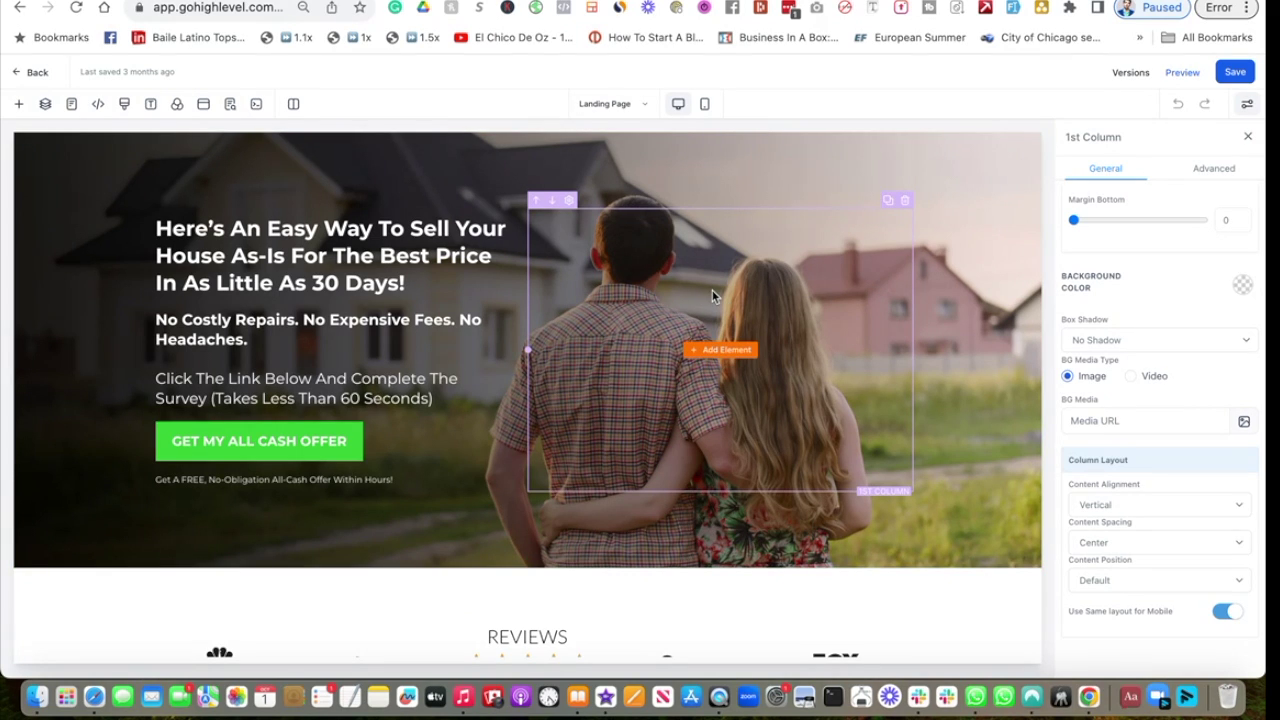
{"action": "left_click", "coordinate": [714, 354]}
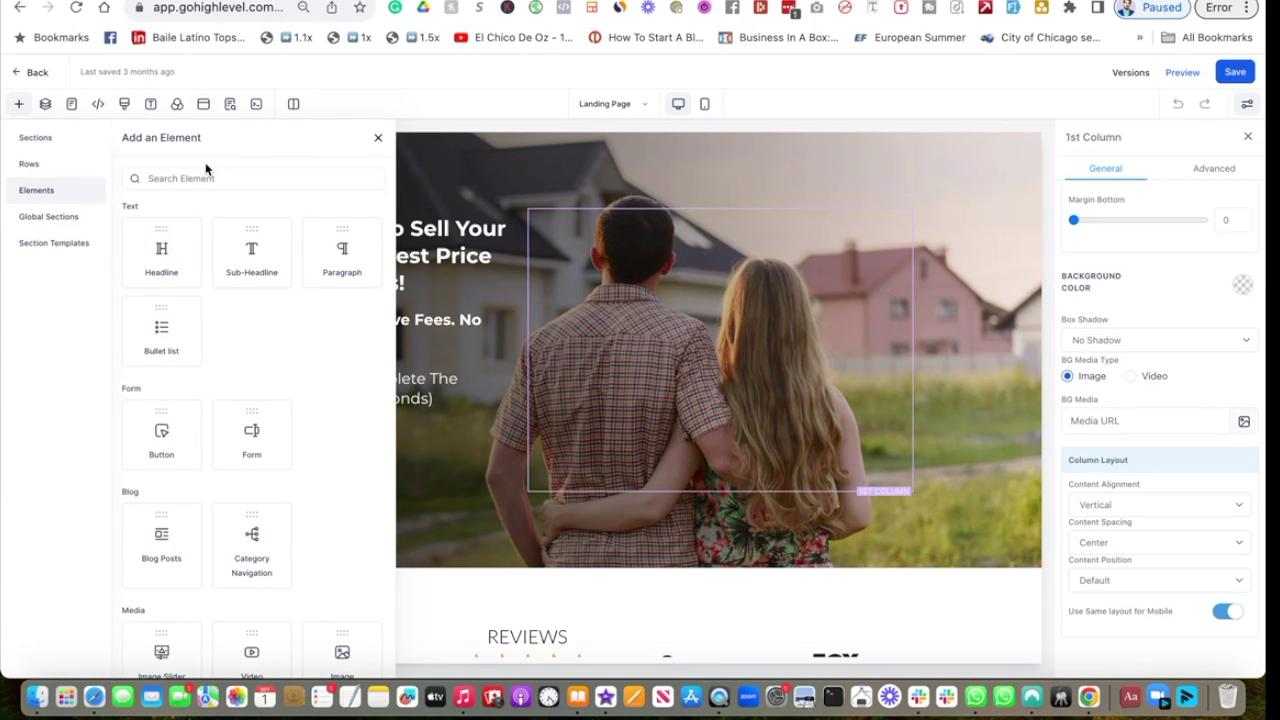
{"action": "left_click", "coordinate": [174, 176]}
{"action": "scroll", "coordinate": [323, 445], "scroll_direction": "down", "scroll_amount": 6}
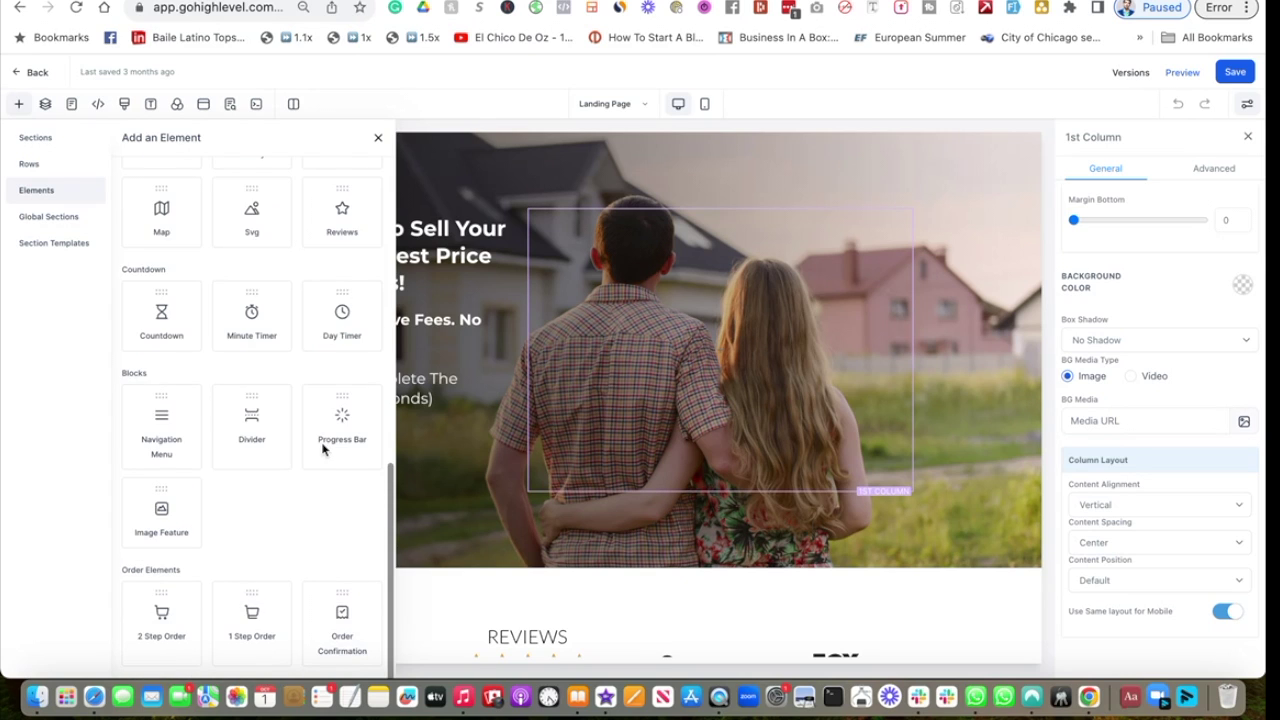
{"action": "scroll", "coordinate": [323, 445], "scroll_direction": "up", "scroll_amount": 6}
{"action": "type", "text": "slider"}
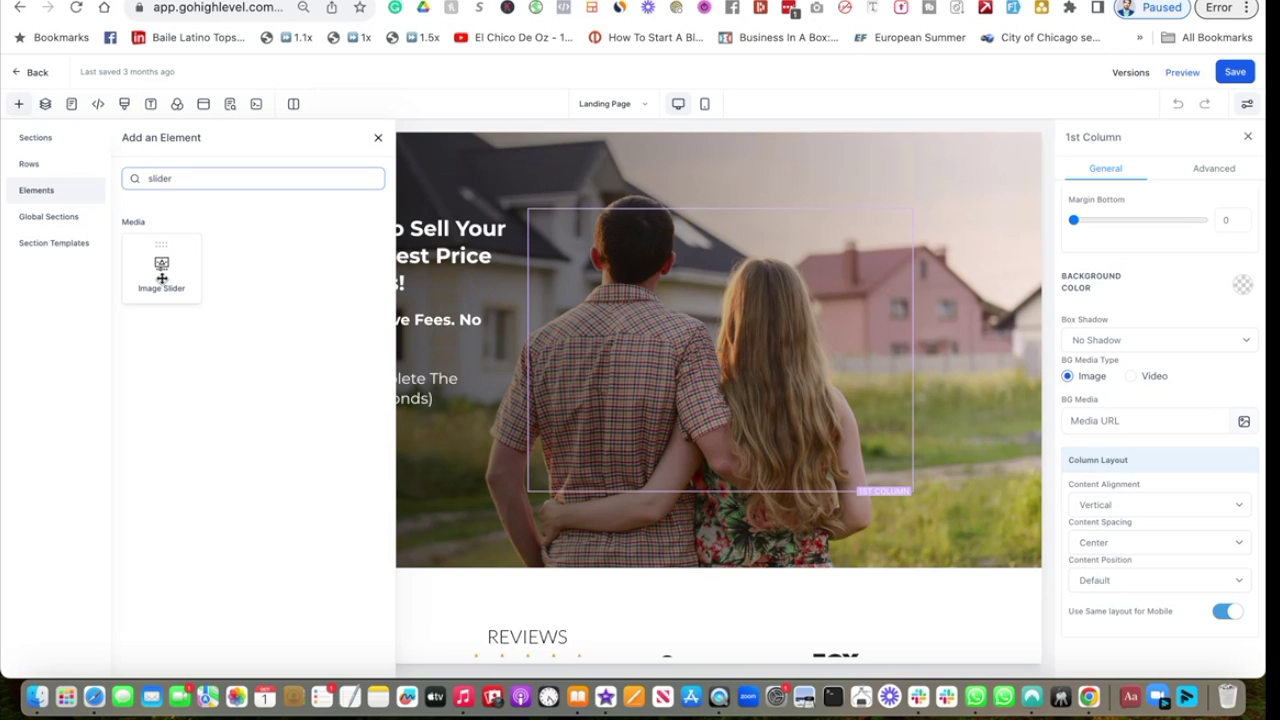
{"action": "left_click_drag", "start_coordinate": [161, 278], "coordinate": [700, 340]}
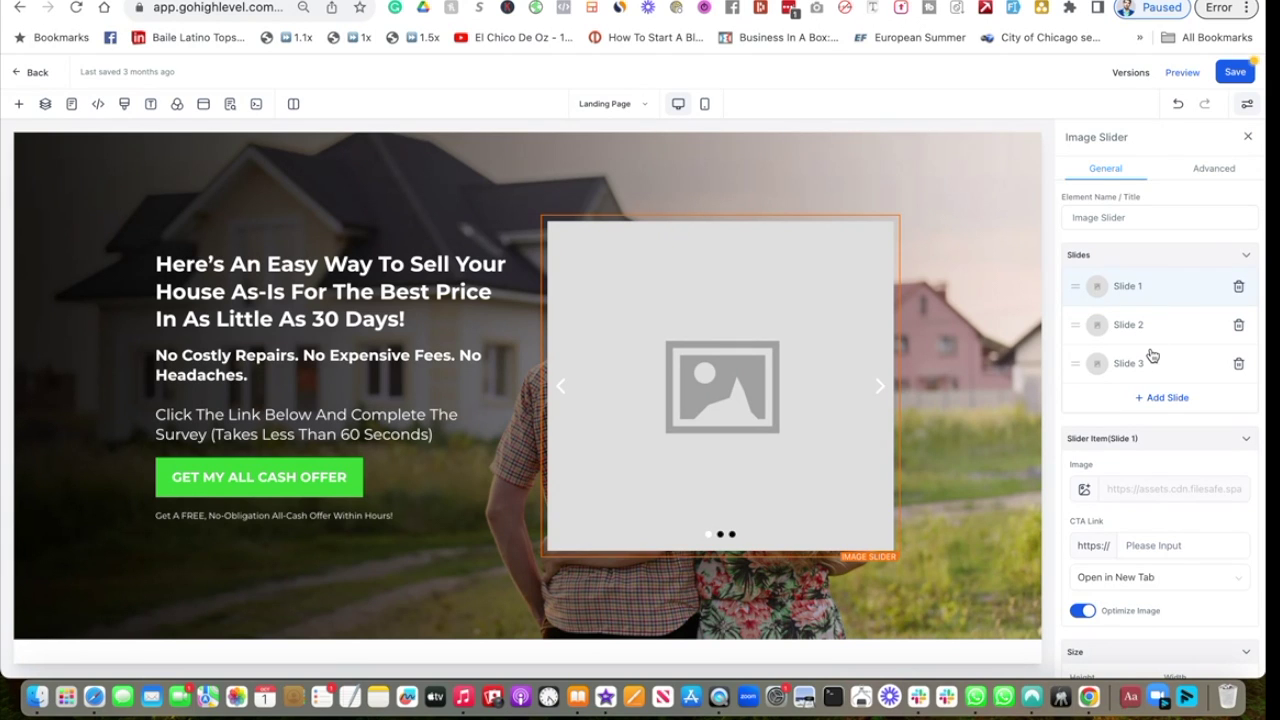
{"action": "left_click", "coordinate": [1158, 402]}
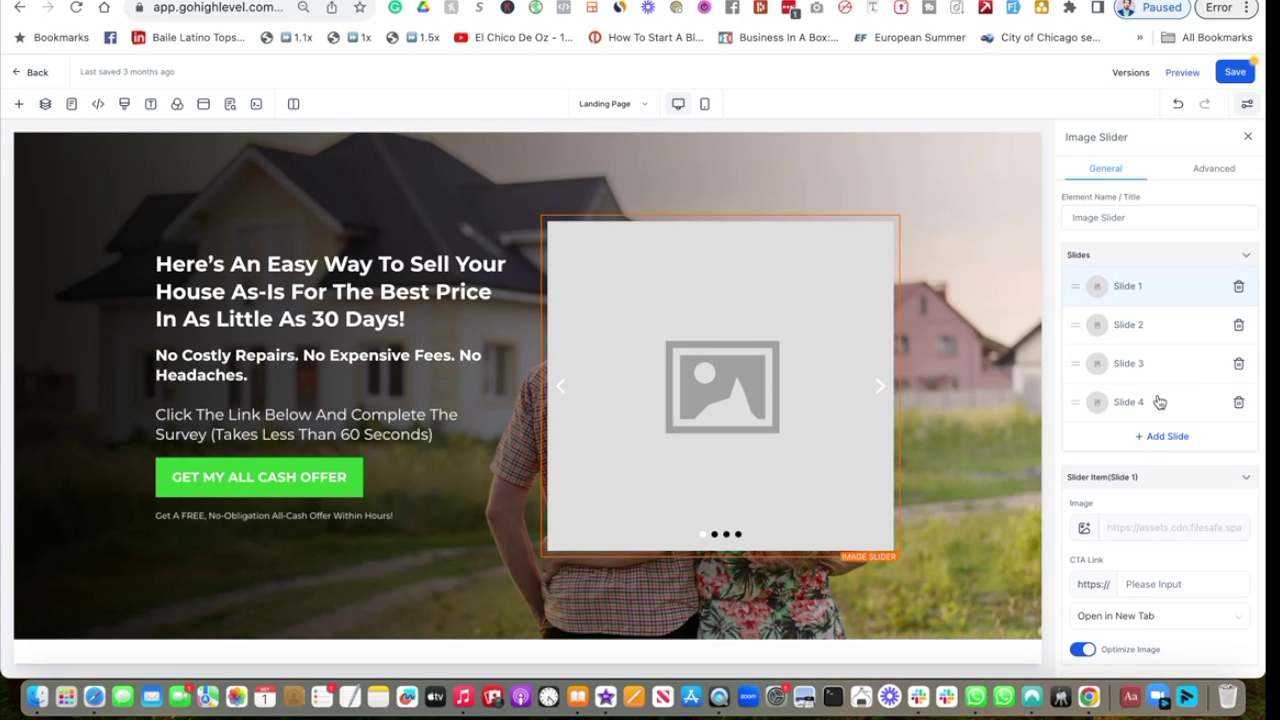
{"action": "left_click", "coordinate": [1157, 441]}
{"action": "left_click", "coordinate": [1239, 439]}
{"action": "left_click", "coordinate": [1238, 403]}
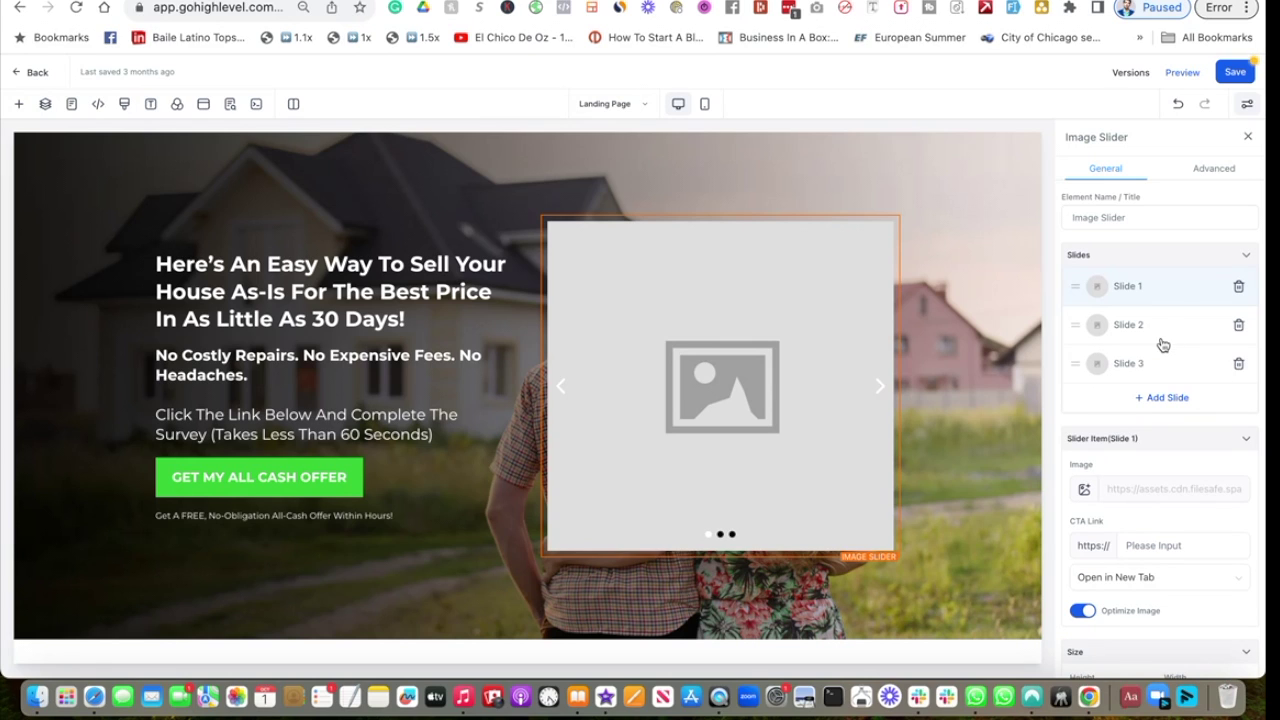
{"action": "scroll", "coordinate": [1160, 345], "scroll_direction": "down", "scroll_amount": 2}
{"action": "scroll", "coordinate": [1160, 345], "scroll_direction": "up", "scroll_amount": 2}
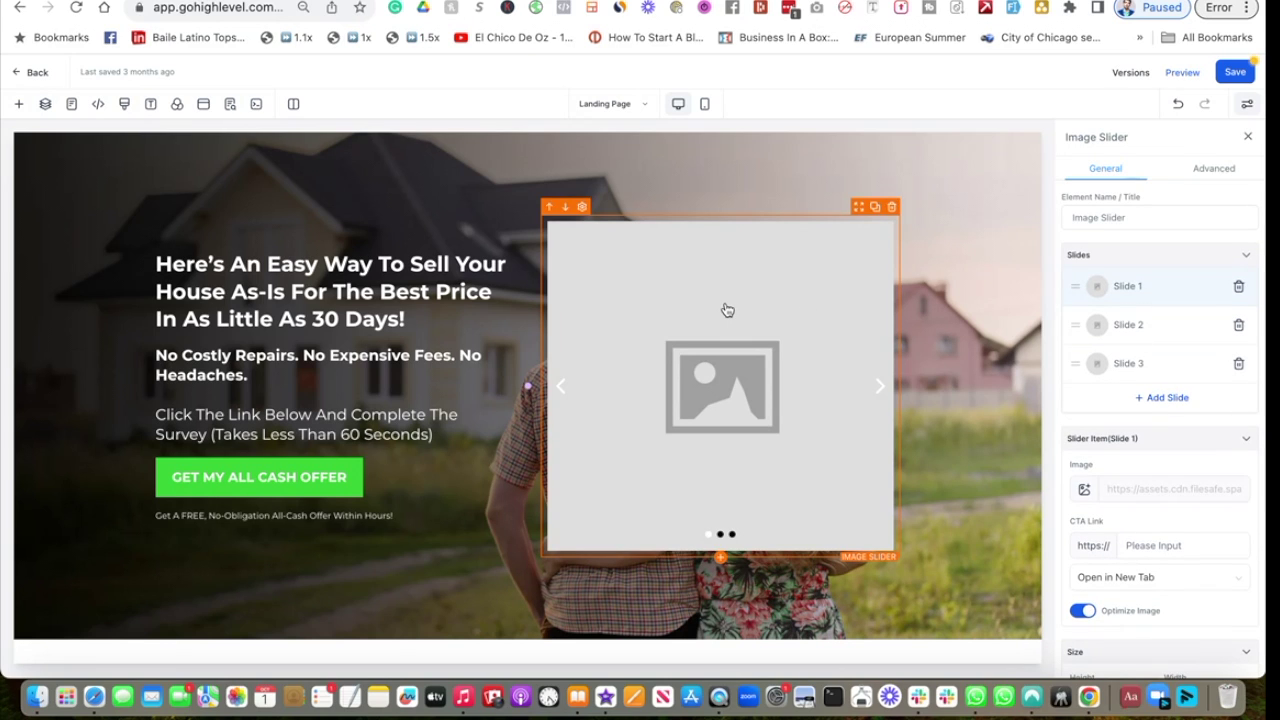
{"action": "scroll", "coordinate": [1140, 292], "scroll_direction": "down", "scroll_amount": 2}
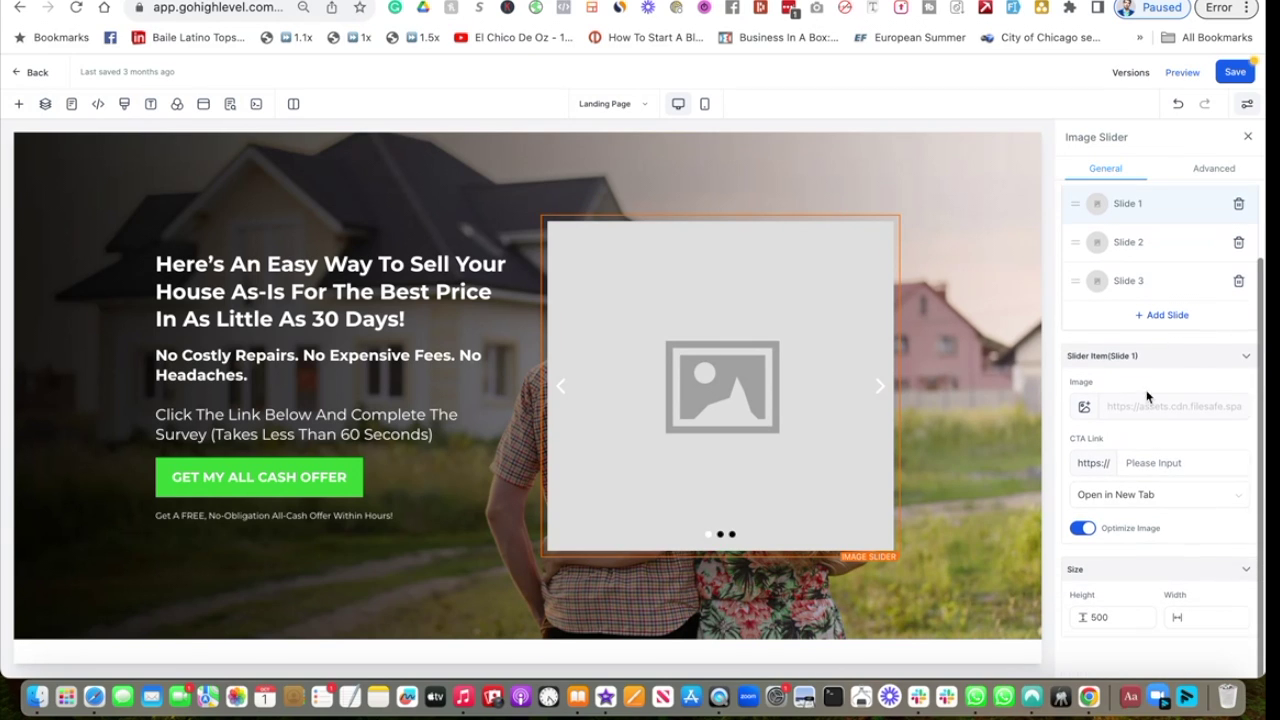
{"action": "left_click", "coordinate": [1143, 495]}
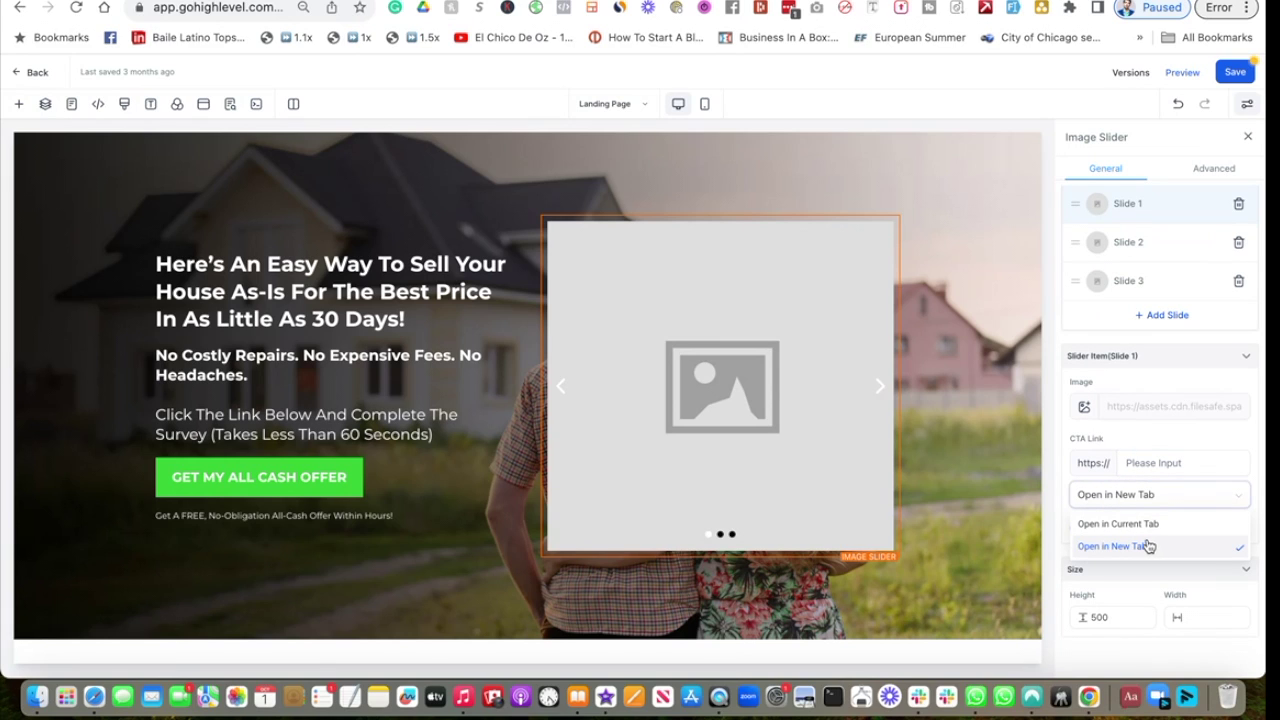
{"action": "left_click", "coordinate": [1160, 431]}
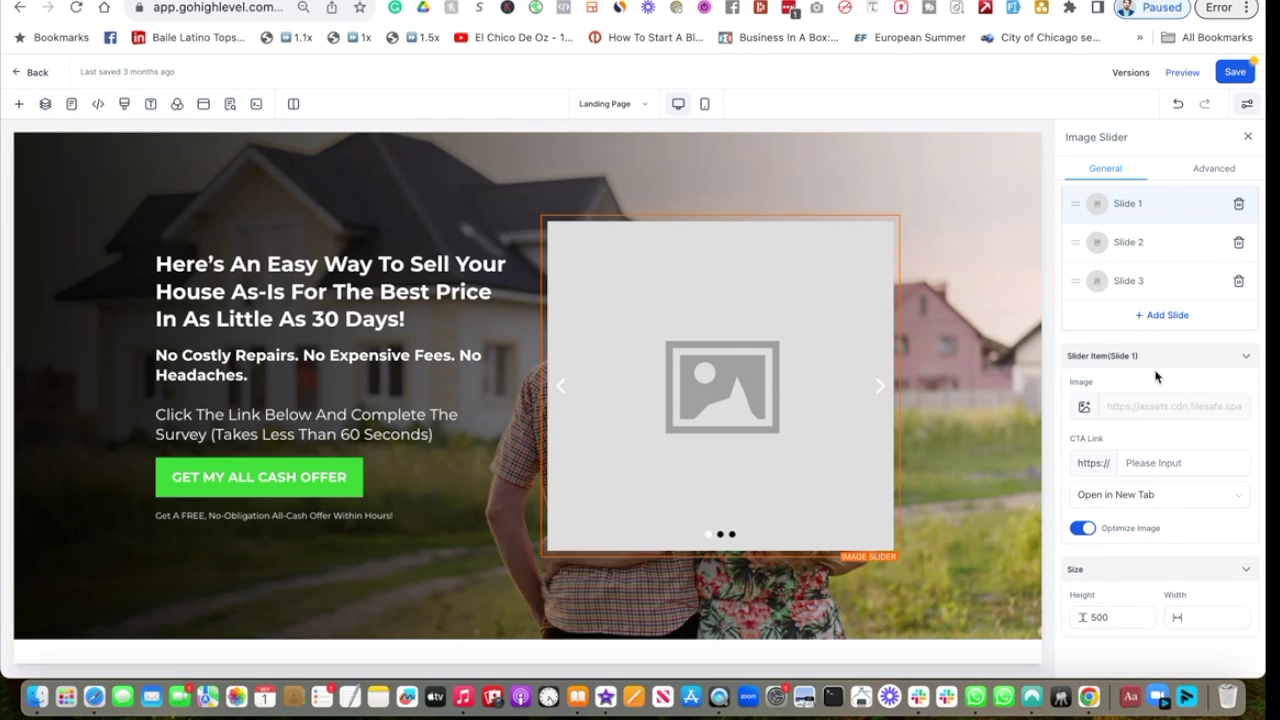
{"action": "left_click", "coordinate": [1105, 617]}
{"action": "left_click", "coordinate": [1182, 617]}
{"action": "scroll", "coordinate": [1143, 463], "scroll_direction": "up", "scroll_amount": 2}
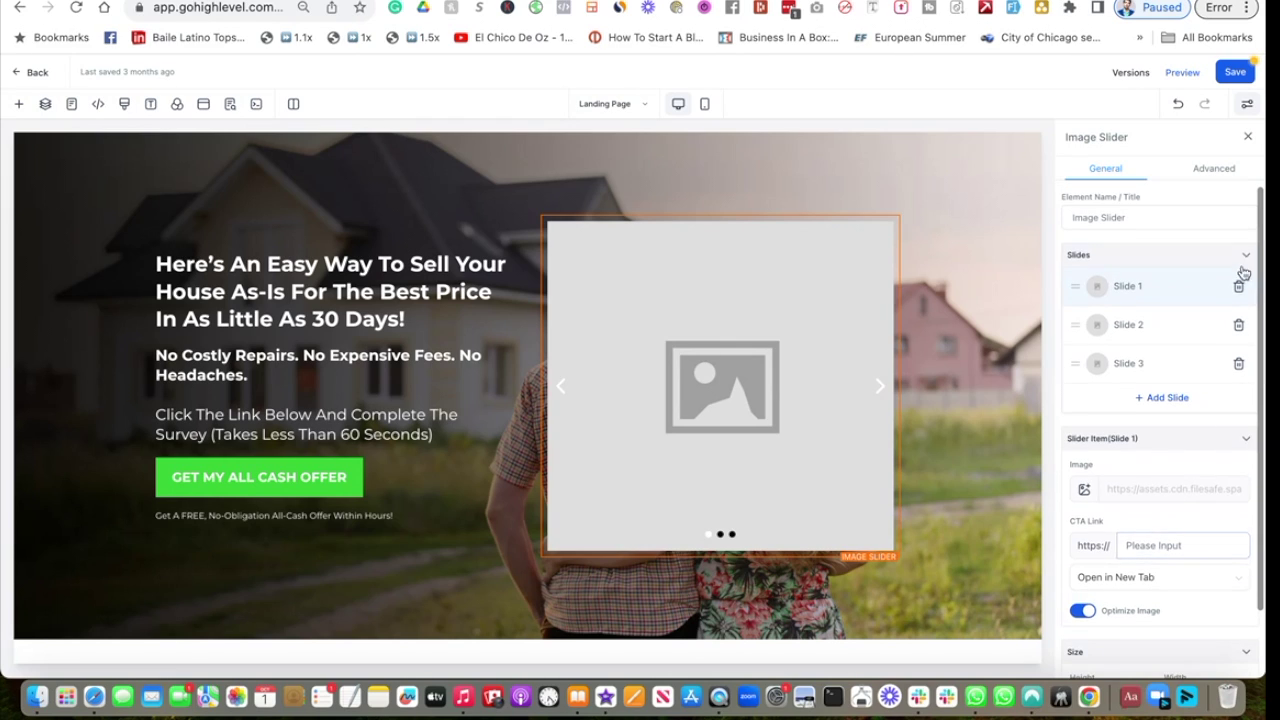
{"action": "left_click", "coordinate": [1212, 168]}
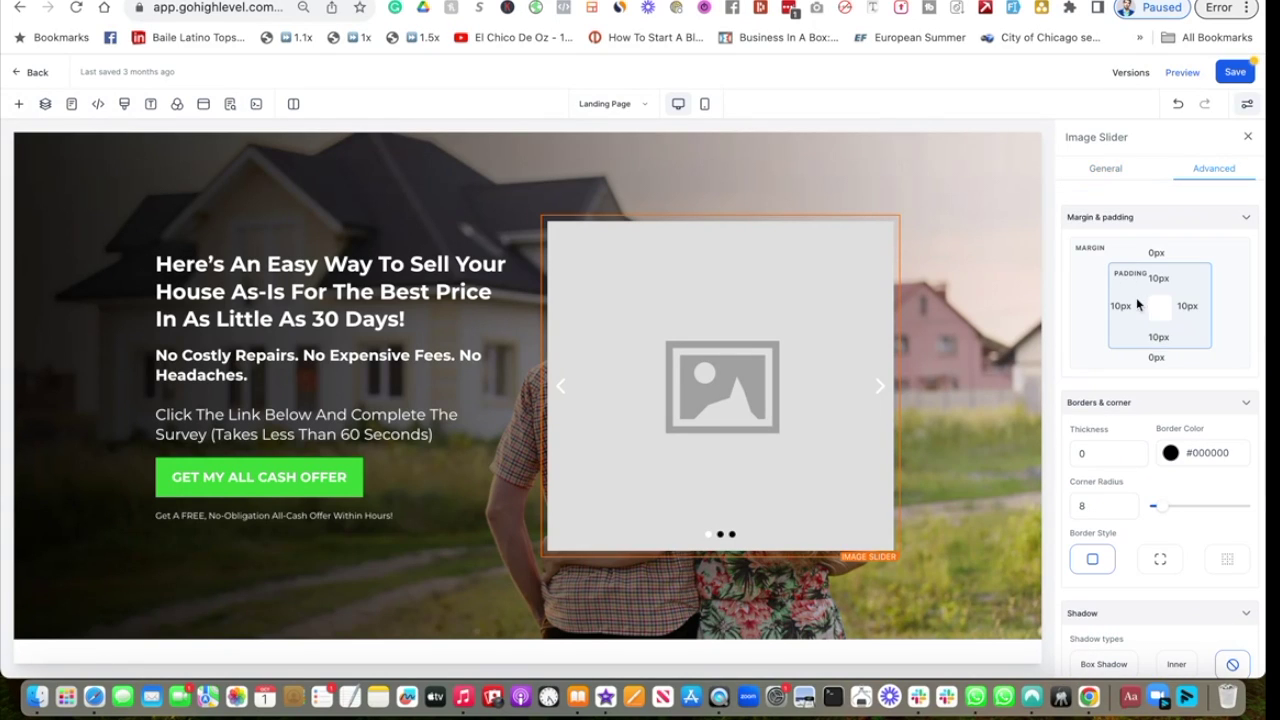
{"action": "scroll", "coordinate": [1145, 400], "scroll_direction": "down", "scroll_amount": 3}
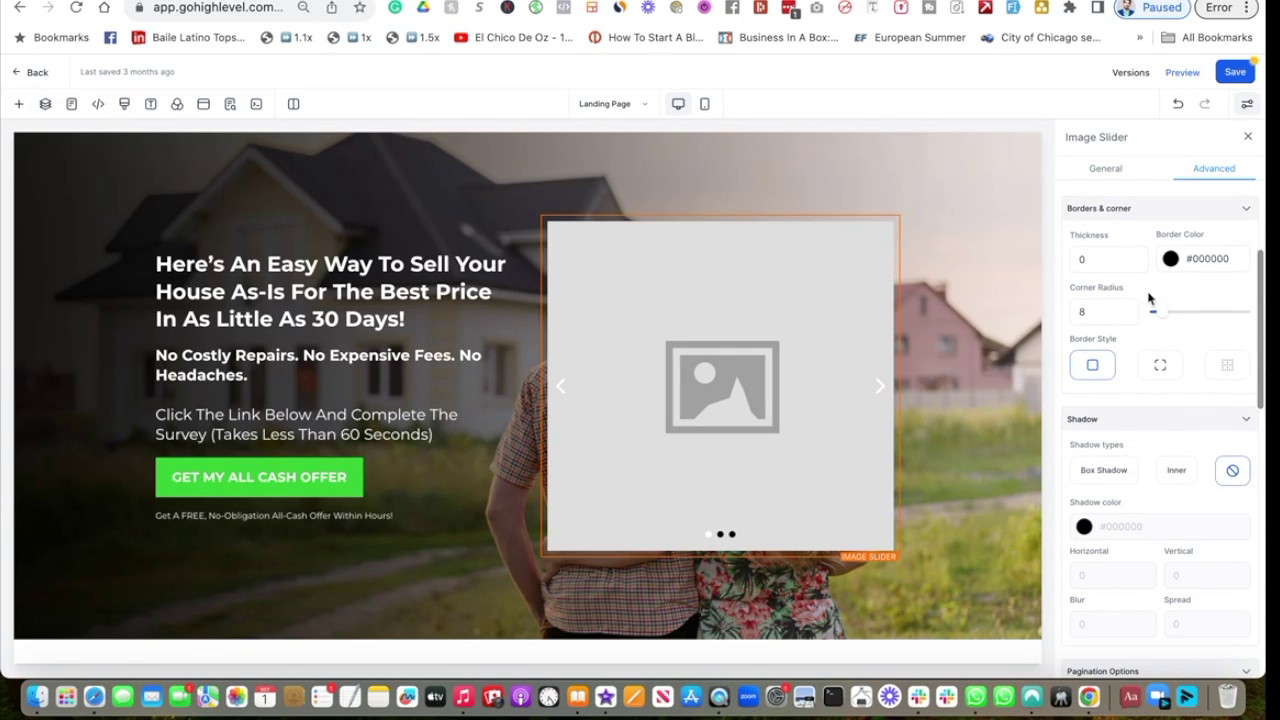
{"action": "left_click", "coordinate": [1162, 370]}
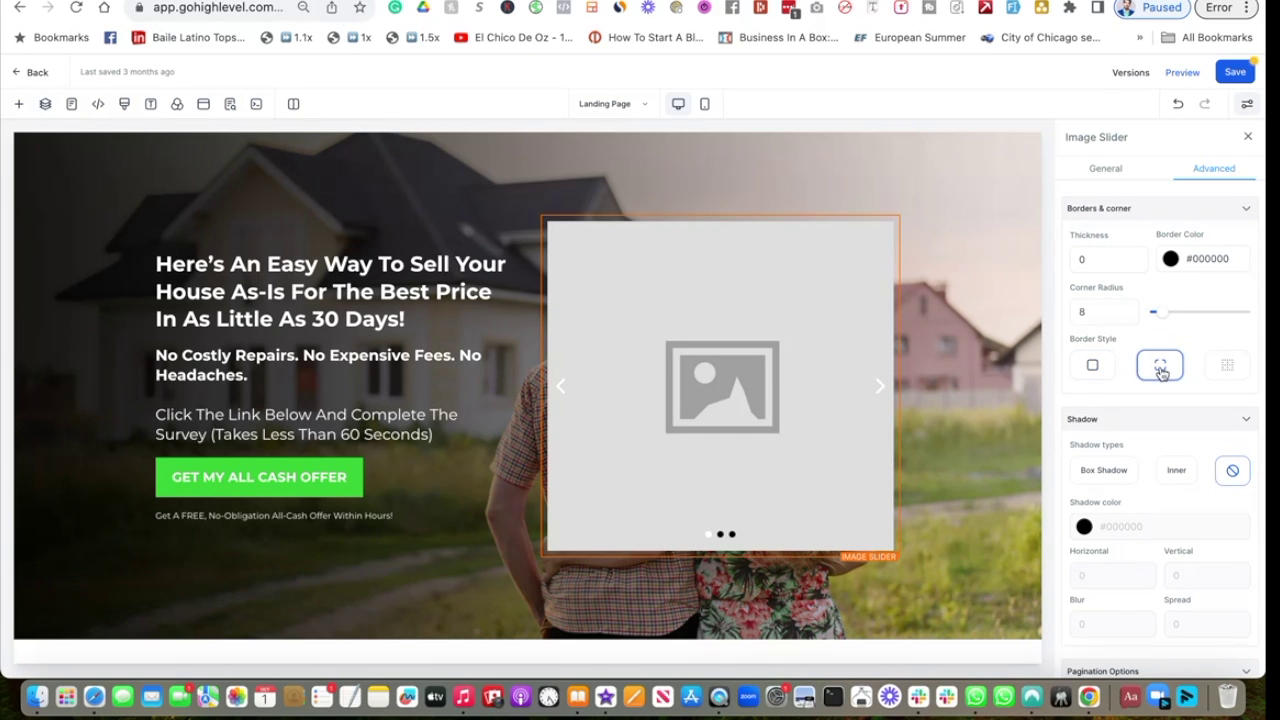
{"action": "left_click", "coordinate": [1102, 368]}
{"action": "scroll", "coordinate": [1148, 437], "scroll_direction": "down", "scroll_amount": 10}
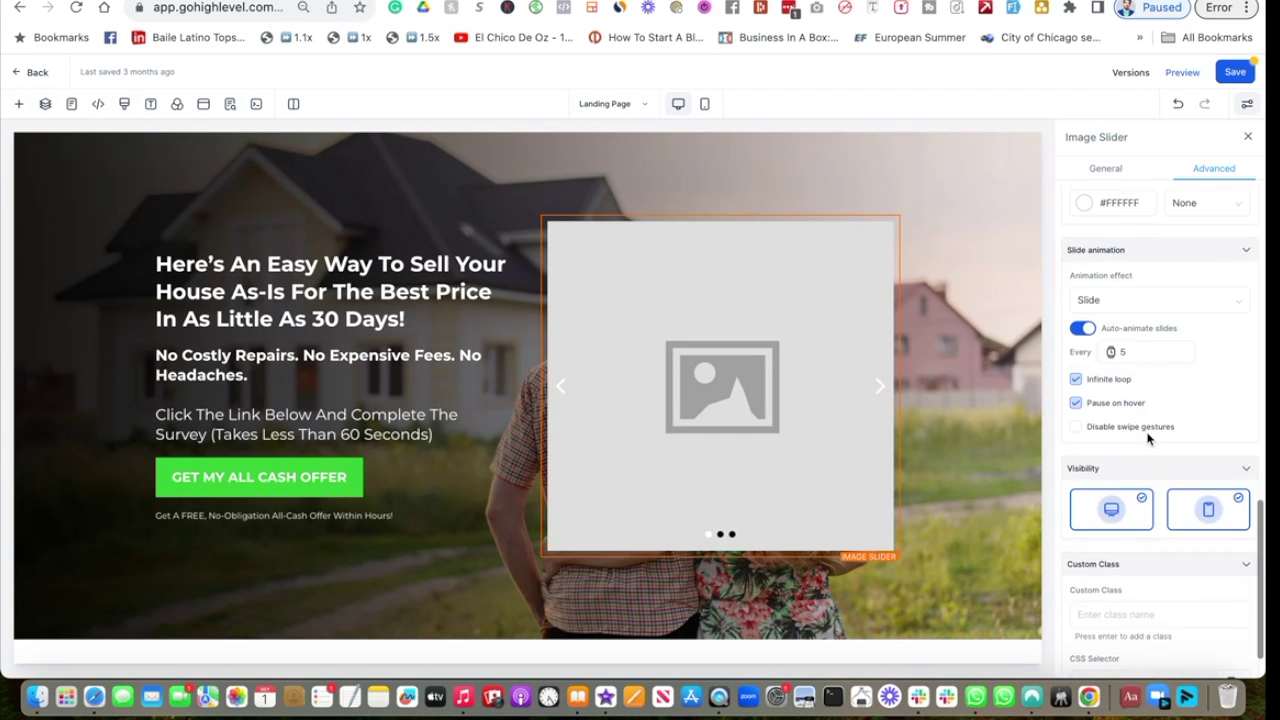
{"action": "scroll", "coordinate": [1148, 437], "scroll_direction": "up", "scroll_amount": 15}
{"action": "left_click", "coordinate": [1112, 170]}
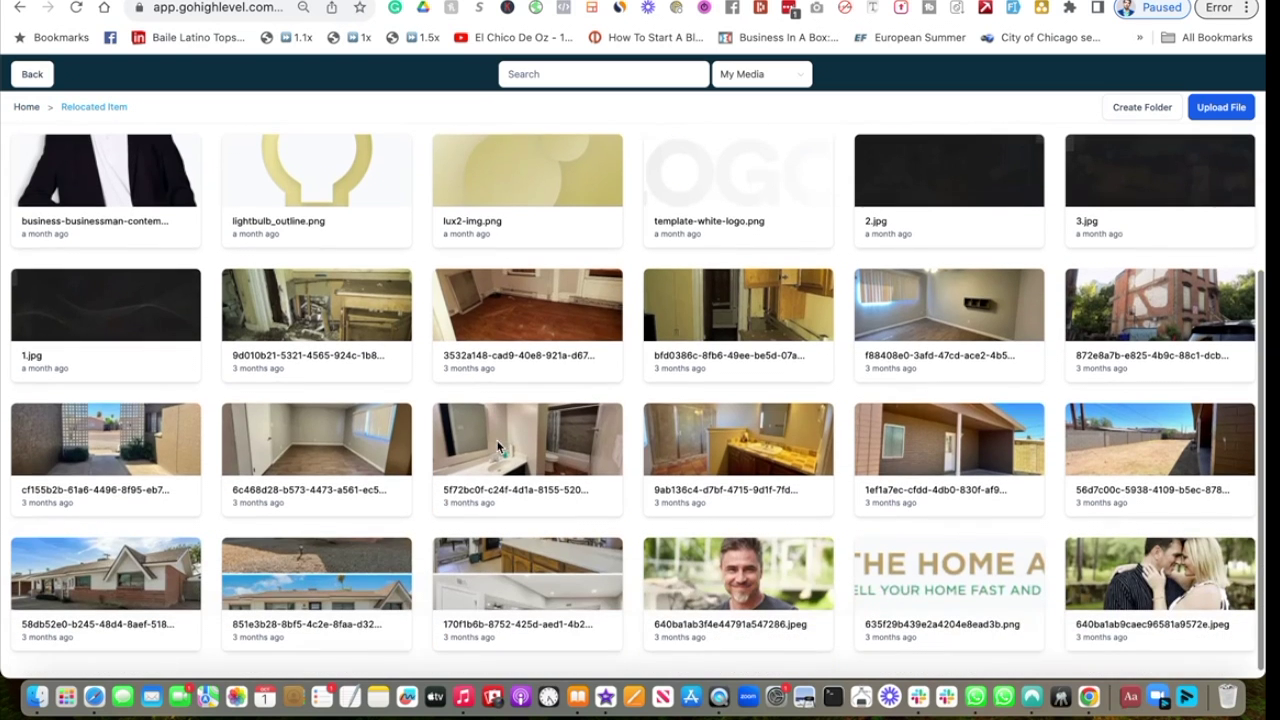
- Apply the yard photo to Slide 1 and open the media library for Slide 2
{"action": "left_click", "coordinate": [182, 462]}
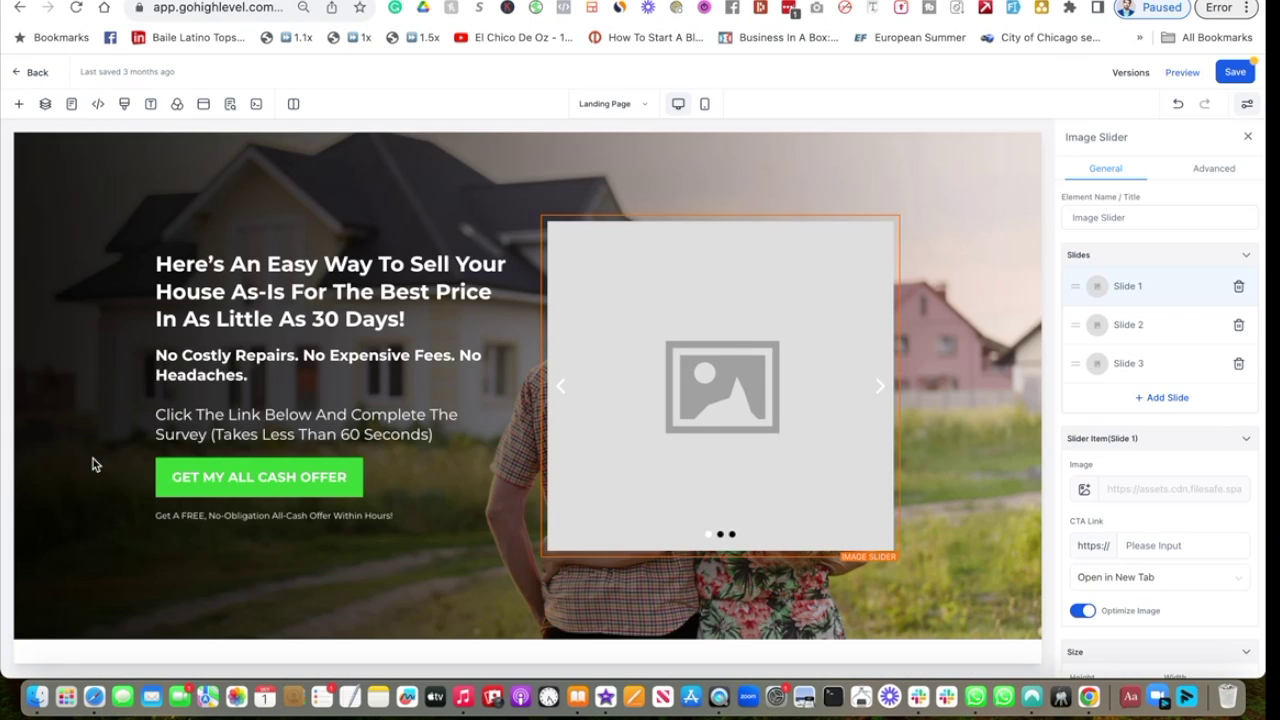
{"action": "left_click", "coordinate": [1103, 333]}
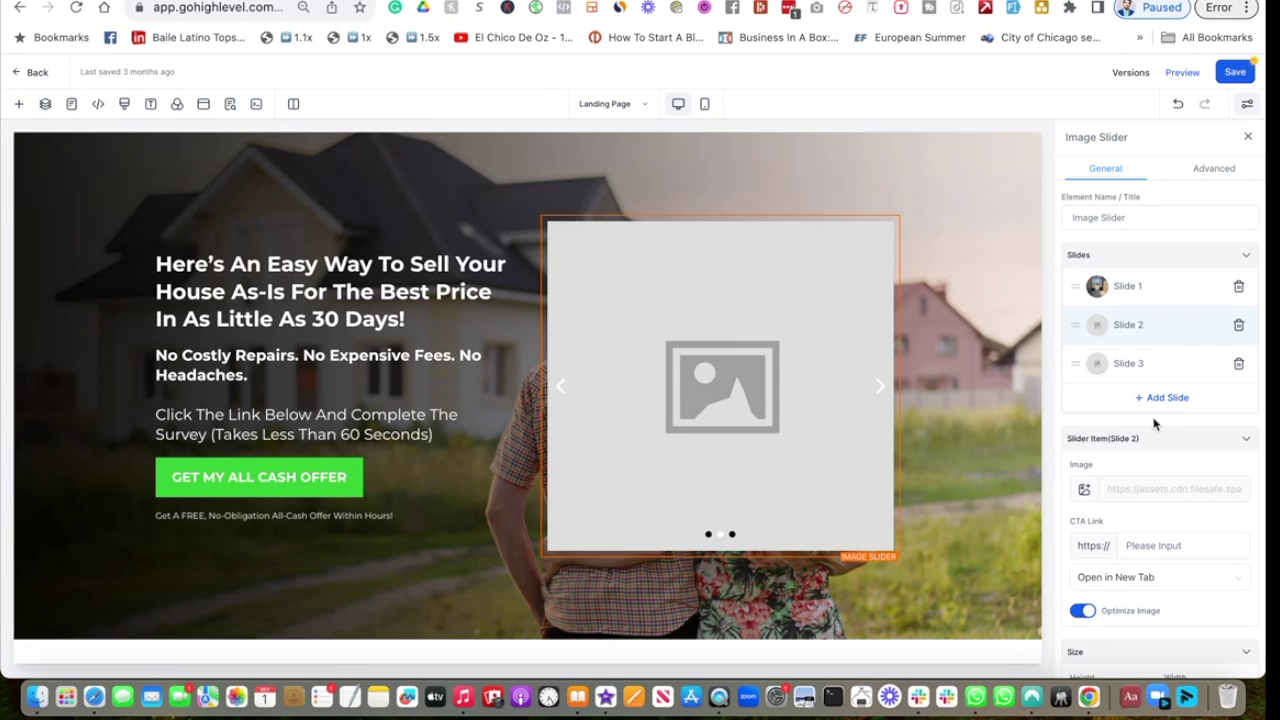
{"action": "left_click", "coordinate": [1083, 491]}
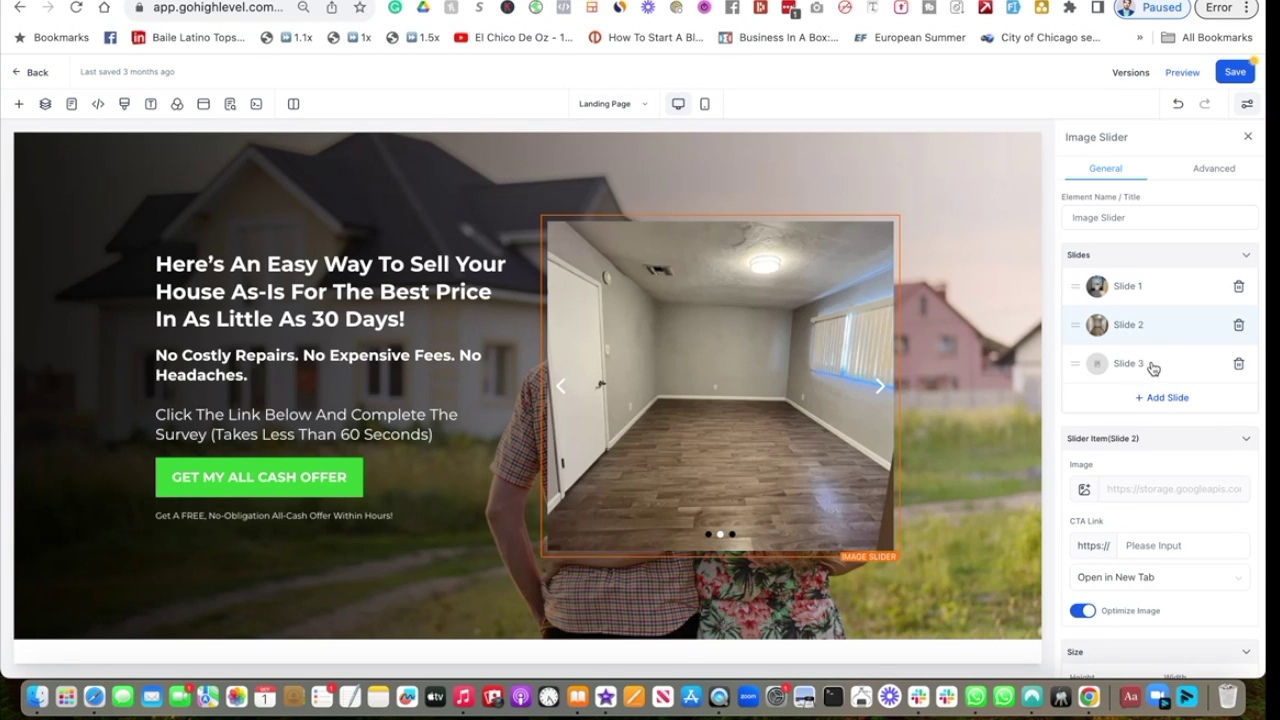
- Give Slide 3 the house-with-two-trucks photo from Relocated Item and move it first
{"action": "left_click", "coordinate": [1128, 368]}
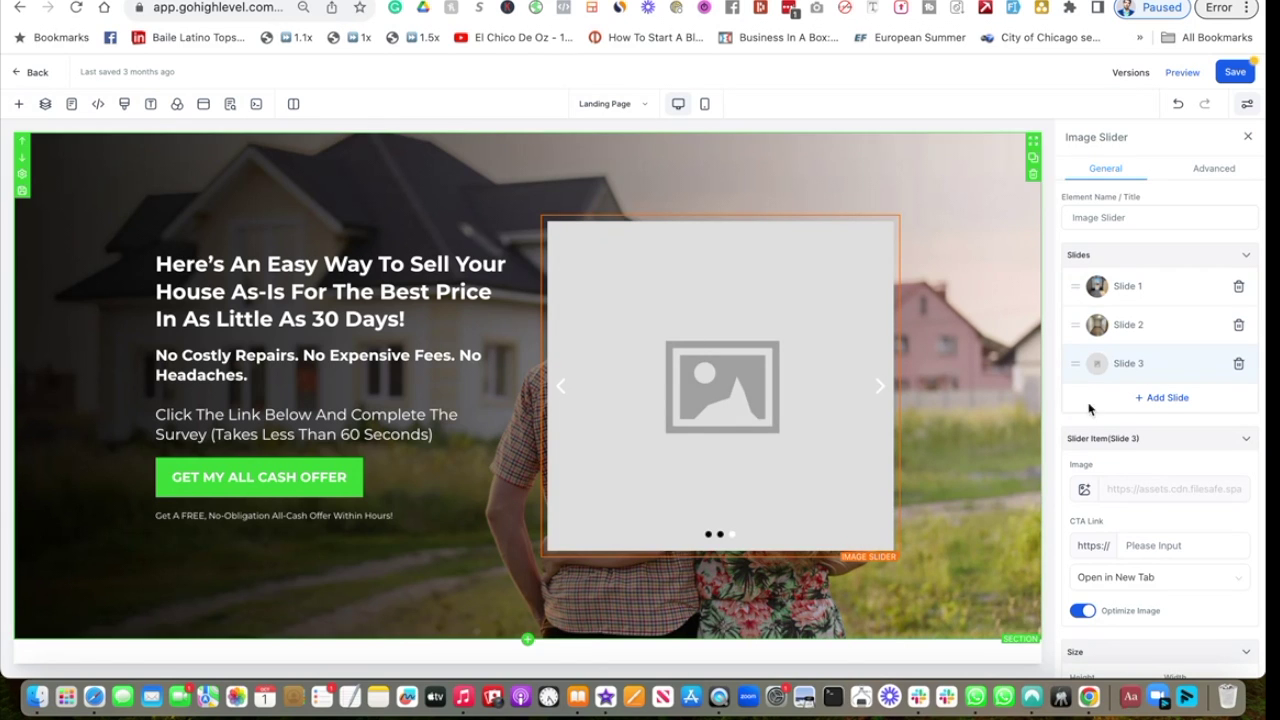
{"action": "left_click", "coordinate": [1085, 492]}
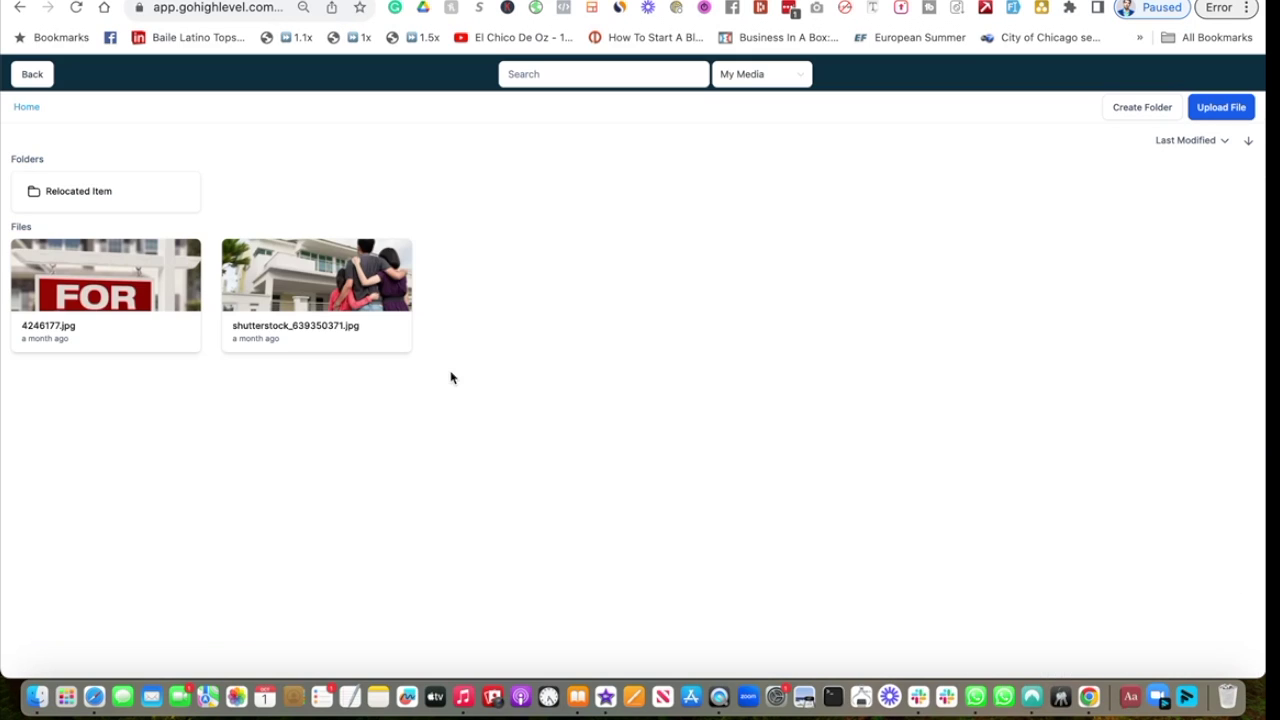
{"action": "left_click", "coordinate": [94, 194]}
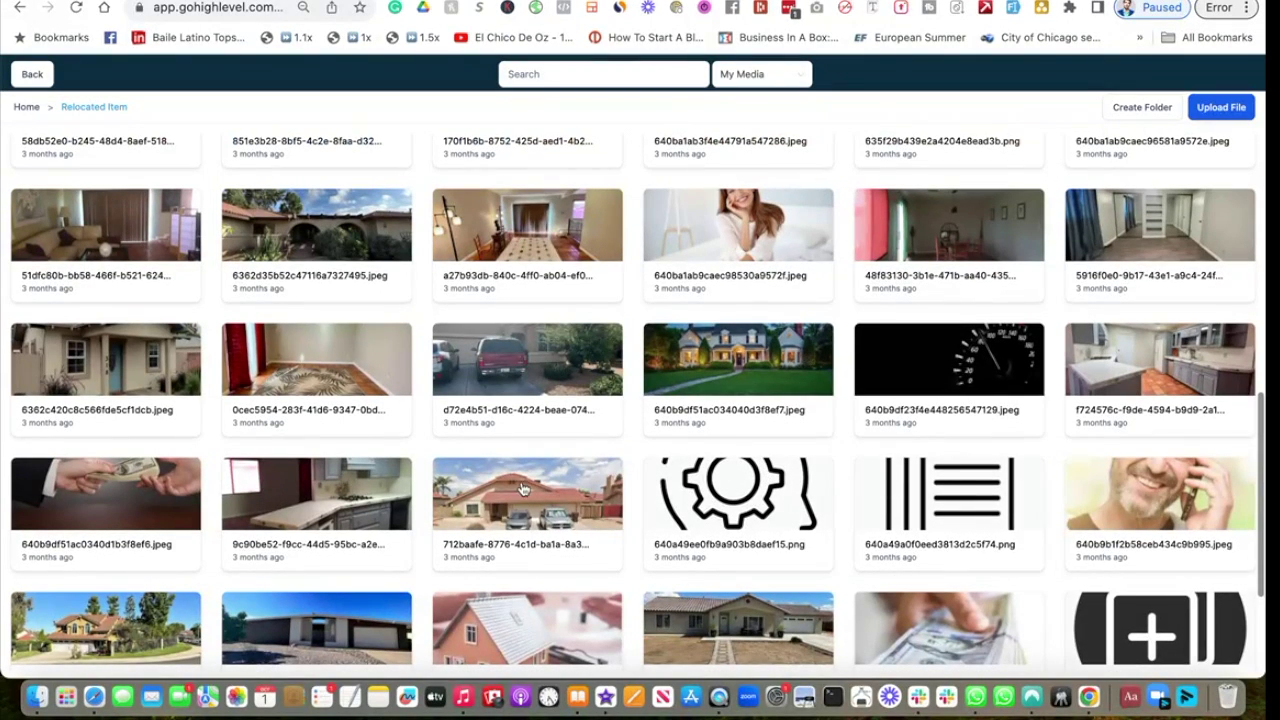
{"action": "left_click", "coordinate": [502, 498]}
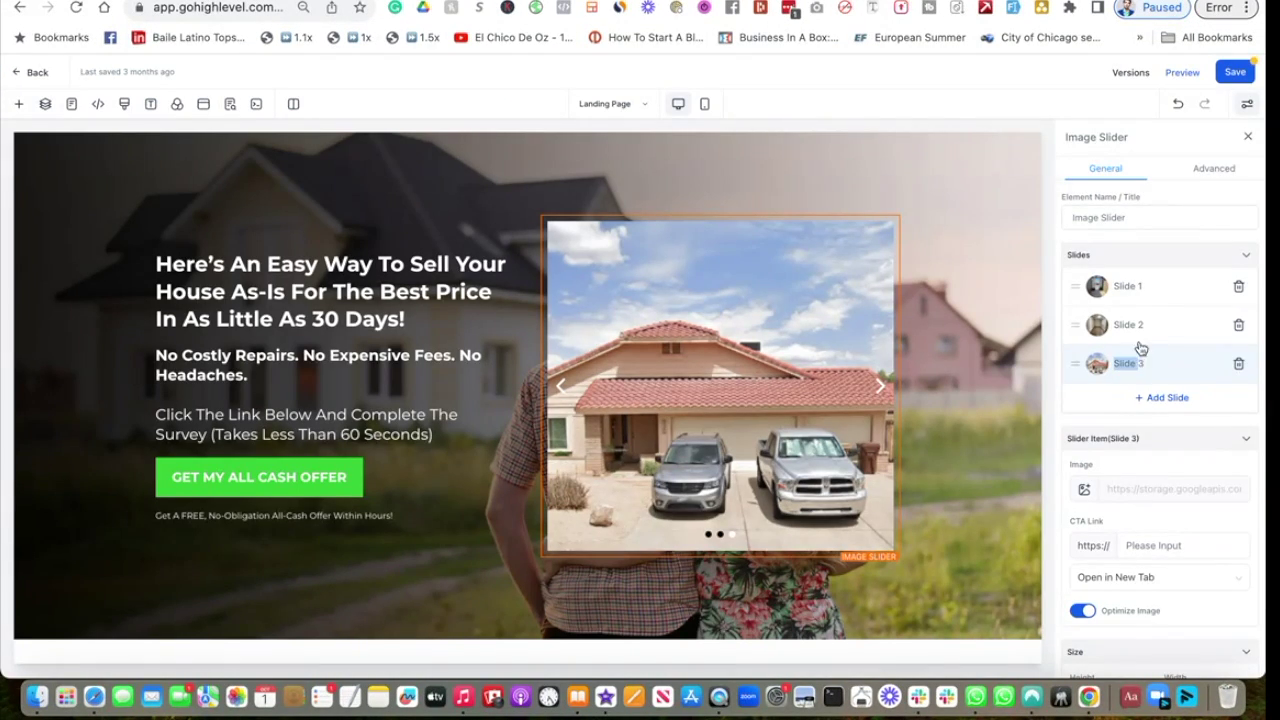
{"action": "left_click_drag", "start_coordinate": [1076, 362], "coordinate": [43, 149]}
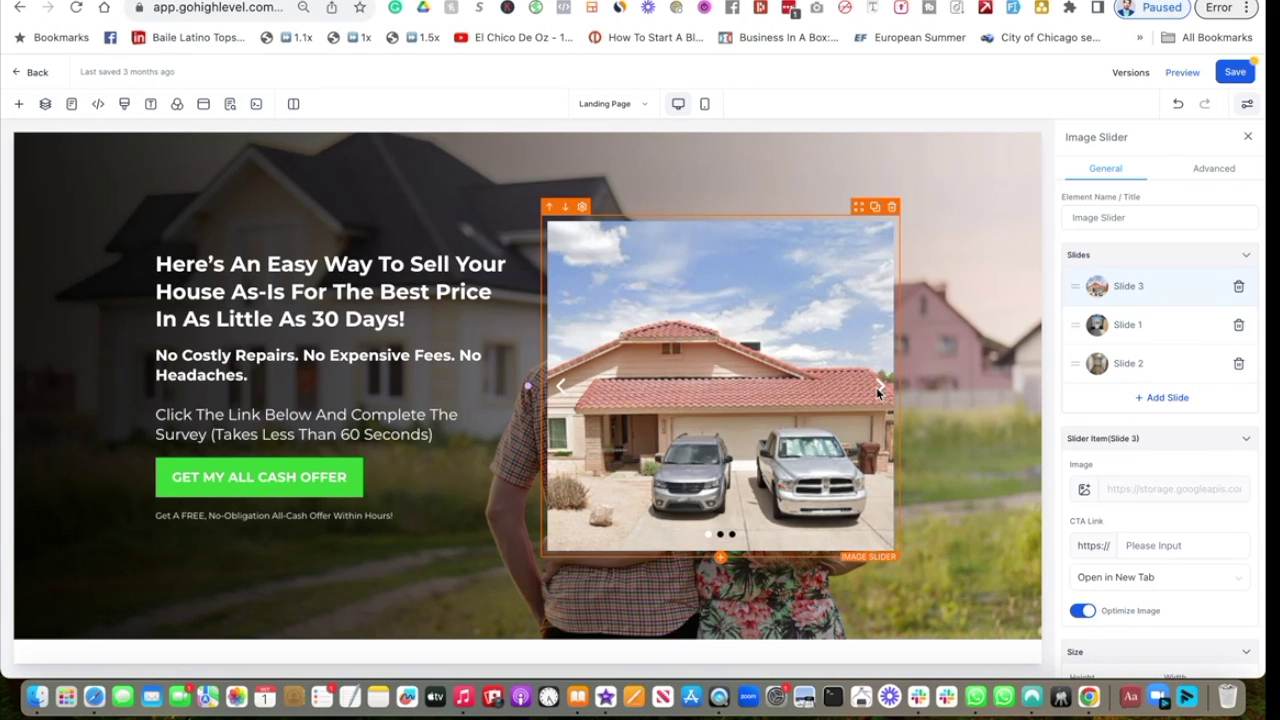
- Save the page and preview it, advancing the slider through its three slides
{"action": "left_click", "coordinate": [1236, 73]}
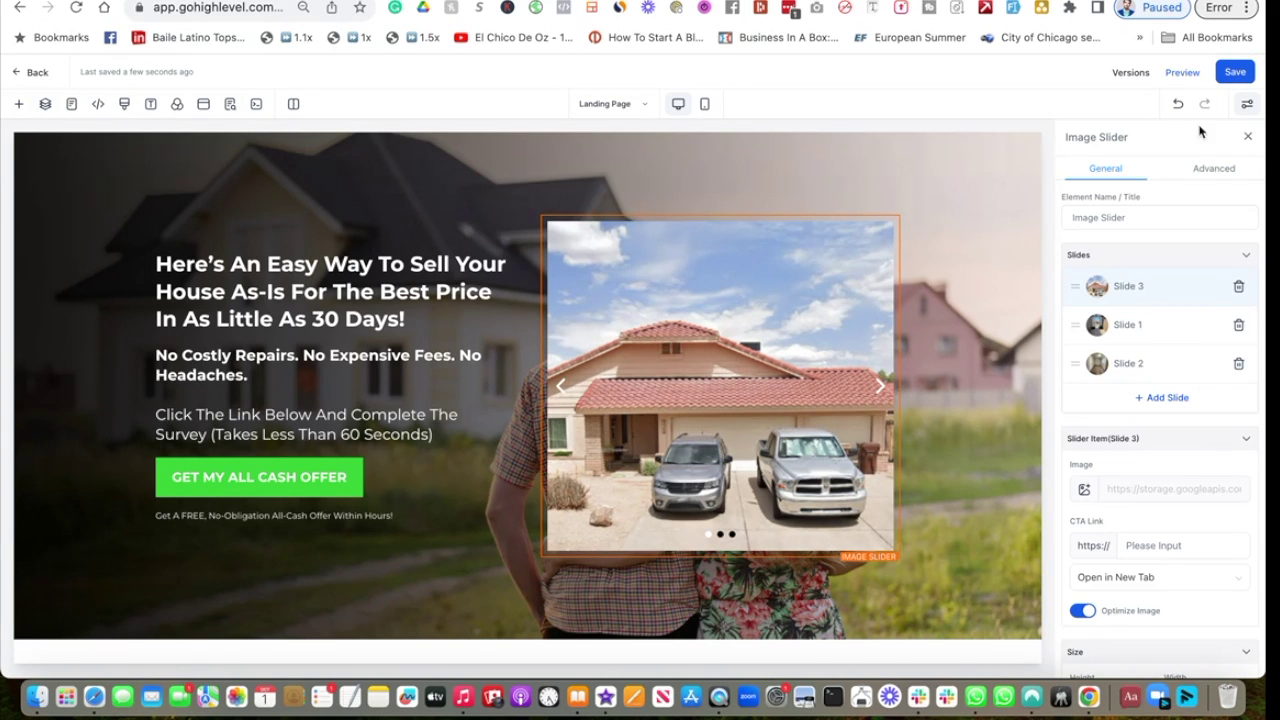
{"action": "left_click", "coordinate": [1183, 75]}
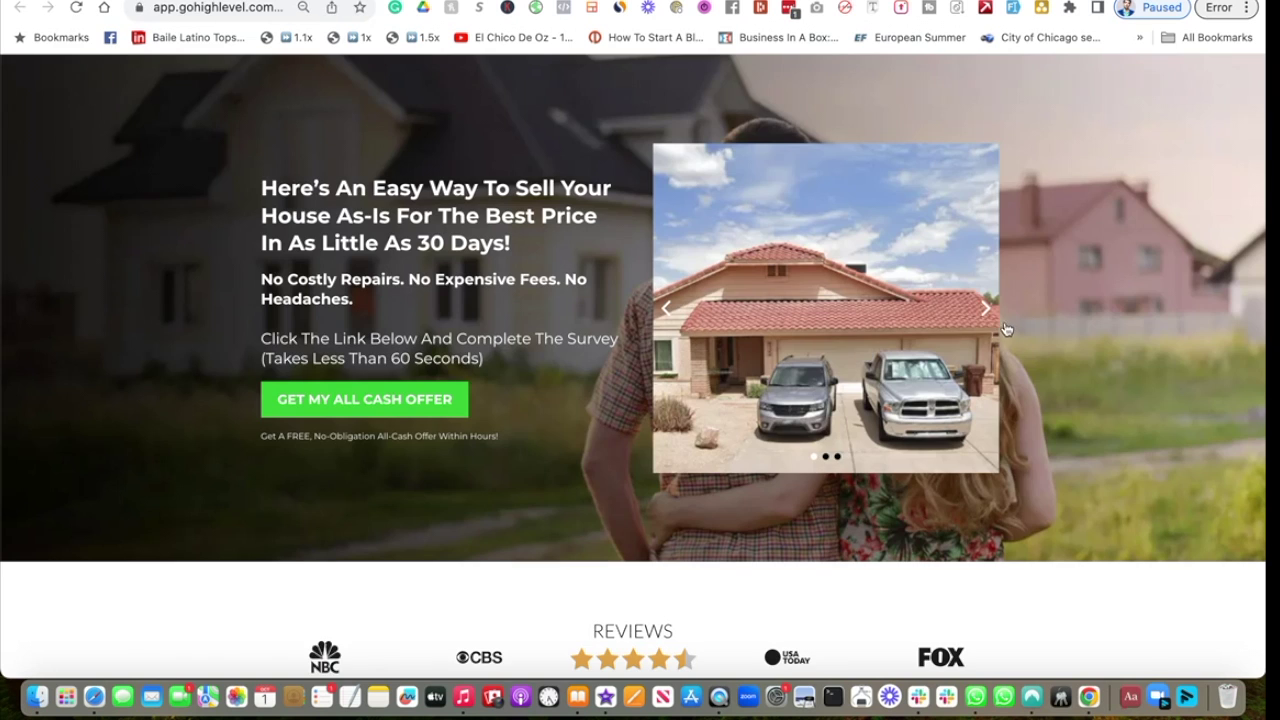
{"action": "left_click", "coordinate": [985, 311]}
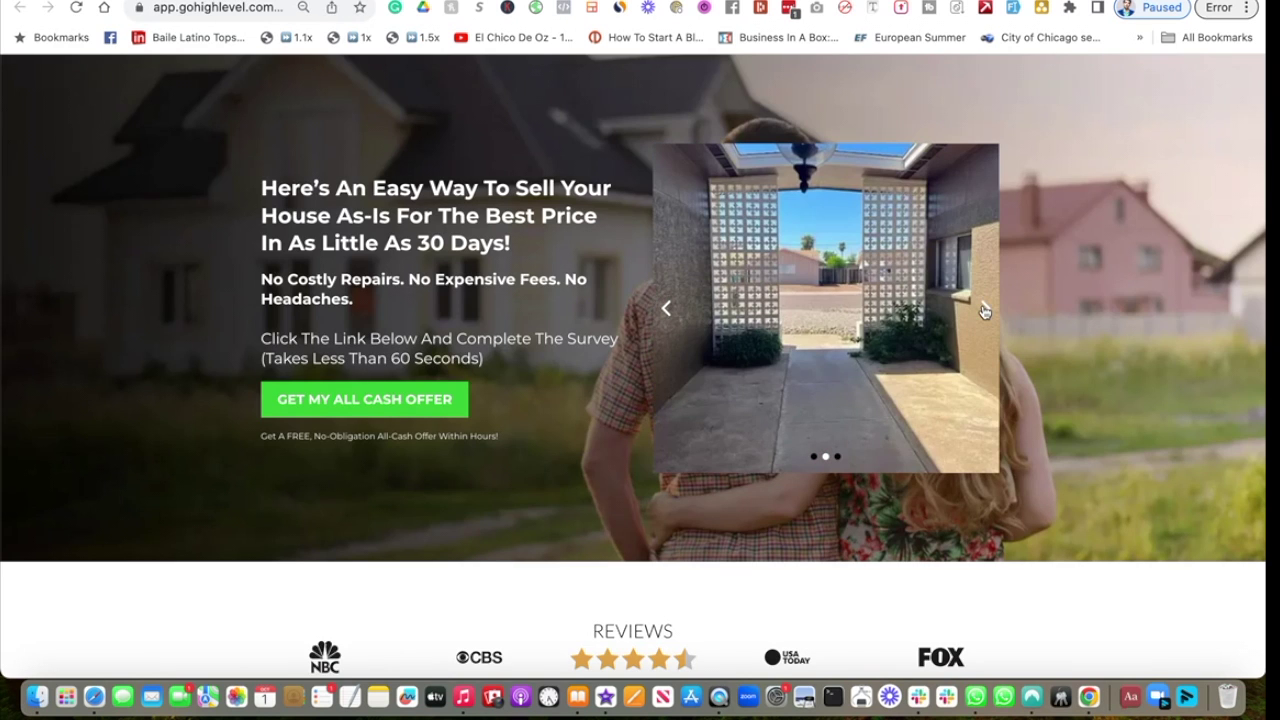
{"action": "left_click", "coordinate": [985, 311]}
- Return to the editor and show the slider's Advanced styling settings
{"action": "key", "text": "super+w"}
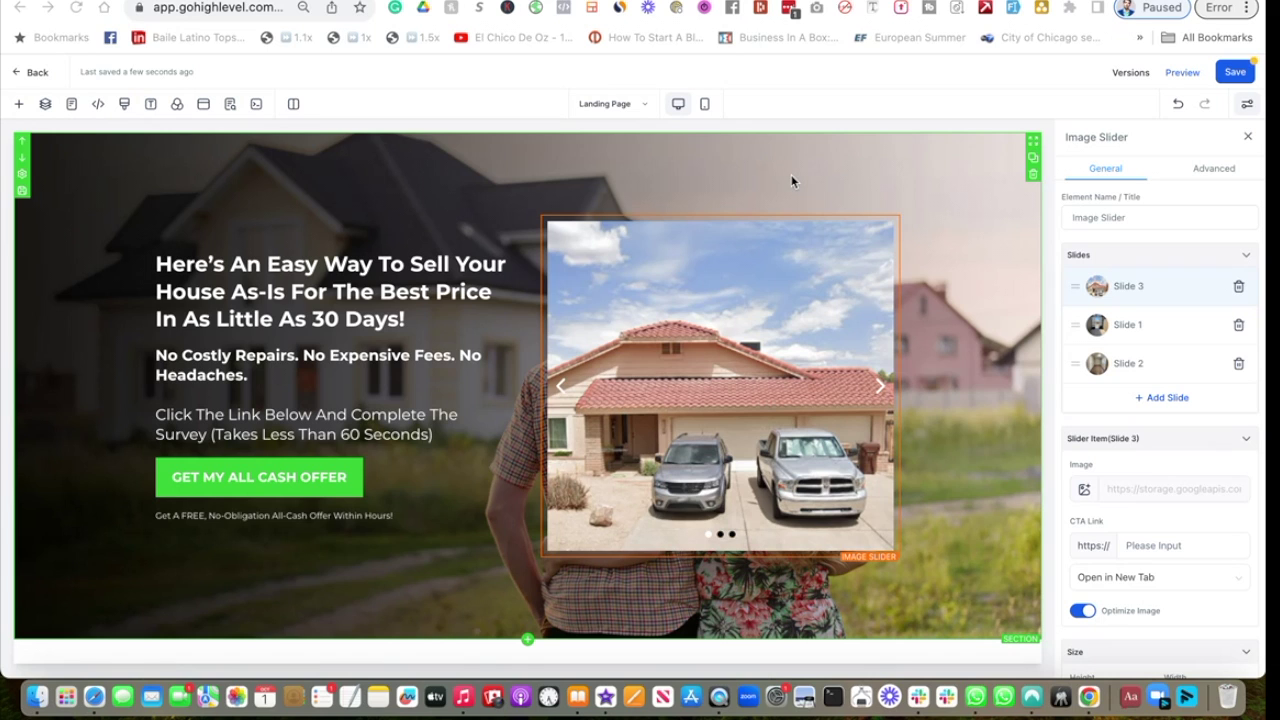
{"action": "left_click", "coordinate": [1196, 172]}
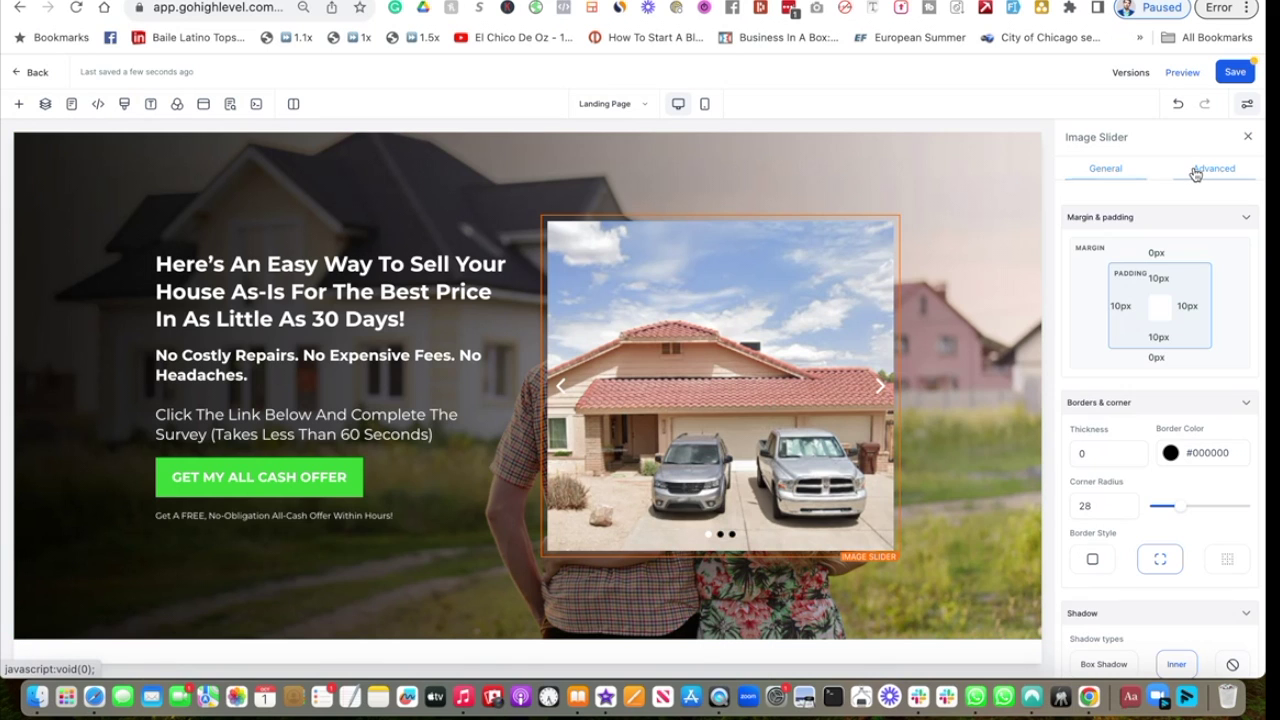
{"action": "scroll", "coordinate": [1163, 400], "scroll_direction": "down", "scroll_amount": 5}
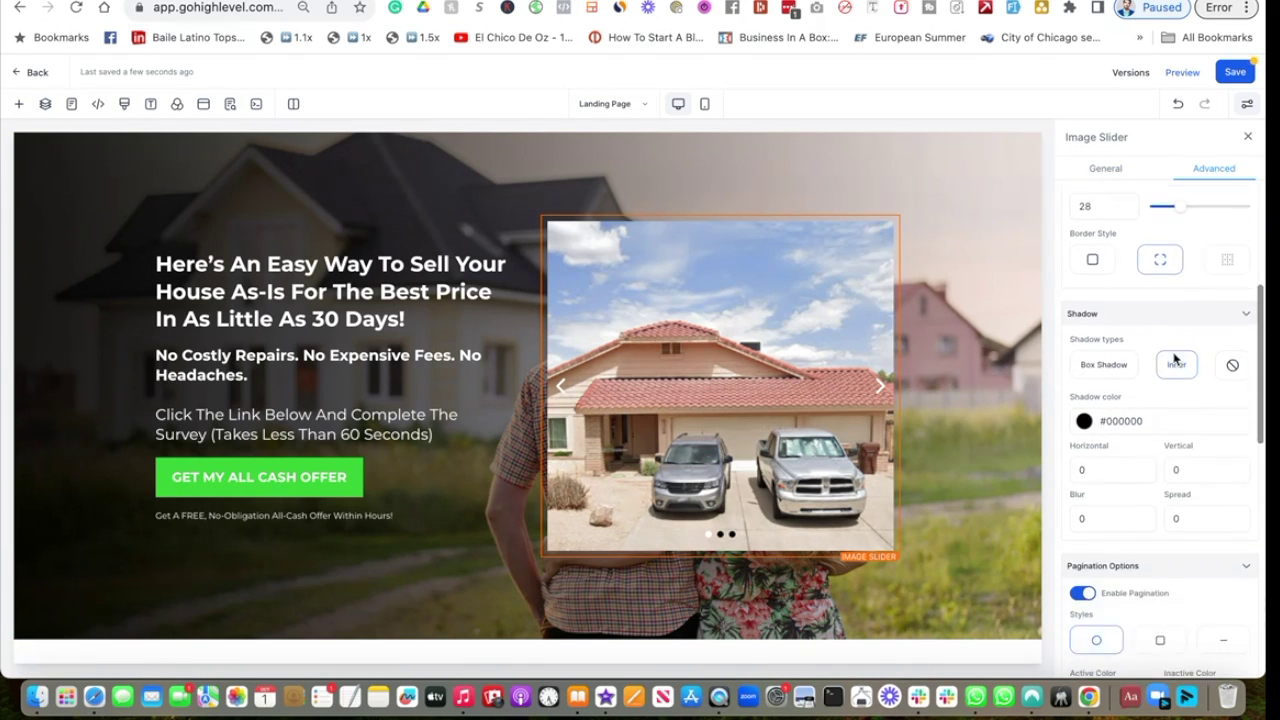
- Set the slider's border style to dashed with a thickness of 10
{"action": "scroll", "coordinate": [1163, 410], "scroll_direction": "down", "scroll_amount": 3}
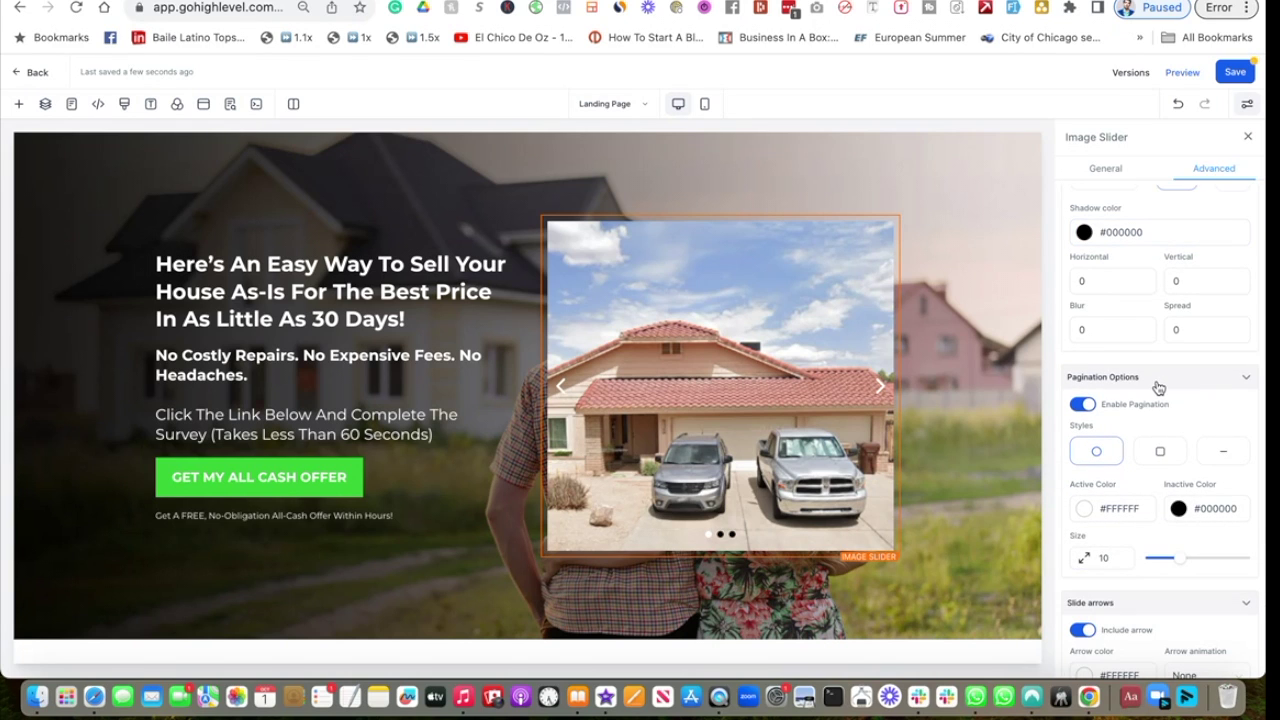
{"action": "scroll", "coordinate": [1158, 387], "scroll_direction": "up", "scroll_amount": 2}
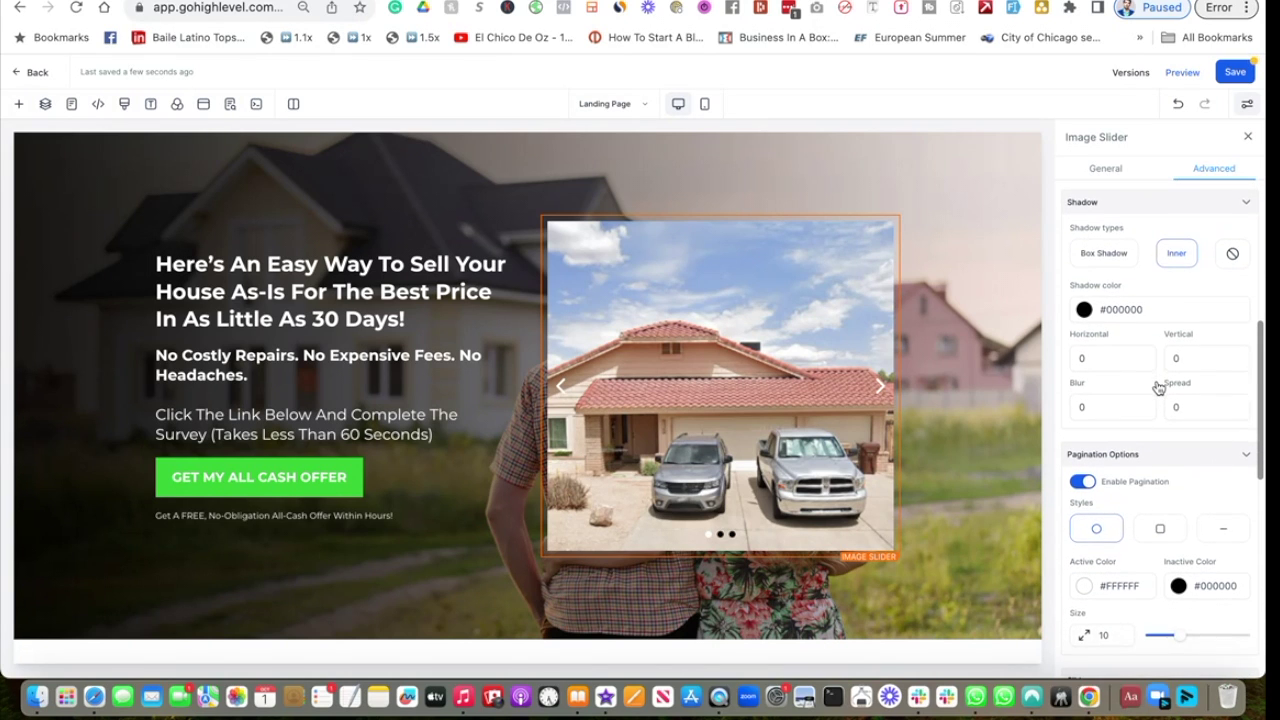
{"action": "scroll", "coordinate": [1158, 387], "scroll_direction": "up", "scroll_amount": 4}
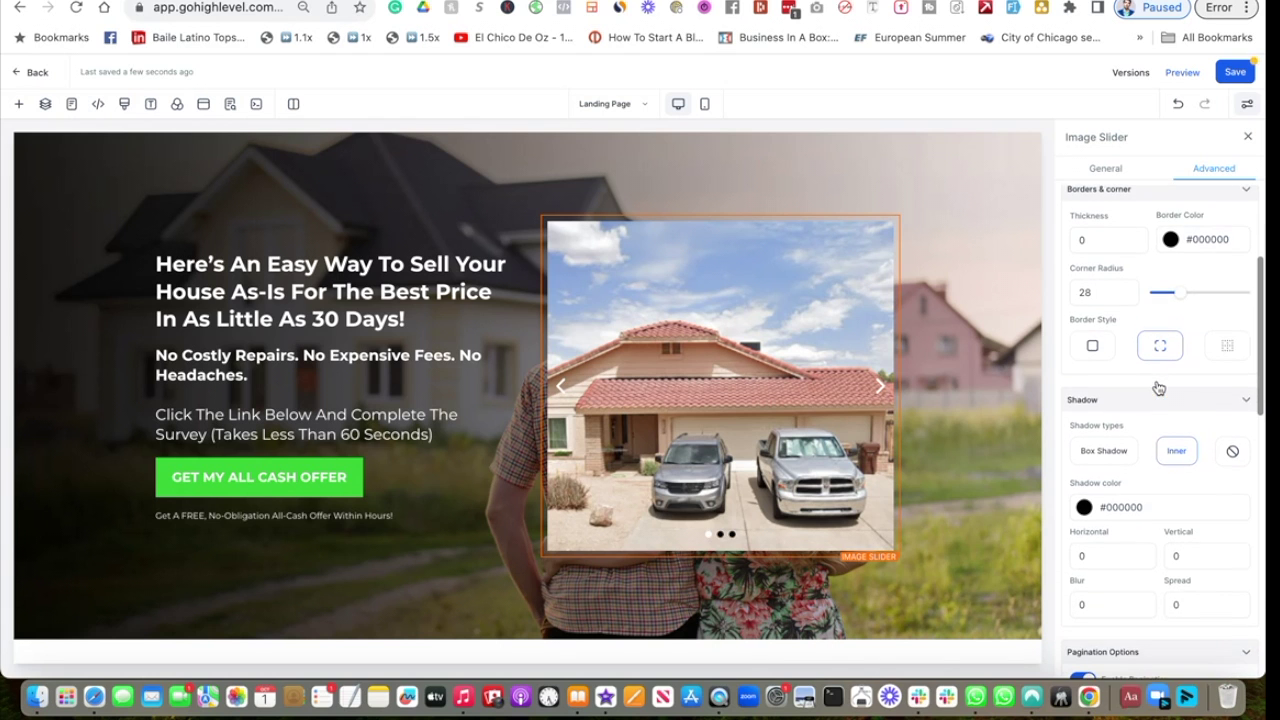
{"action": "scroll", "coordinate": [1160, 380], "scroll_direction": "down", "scroll_amount": 2}
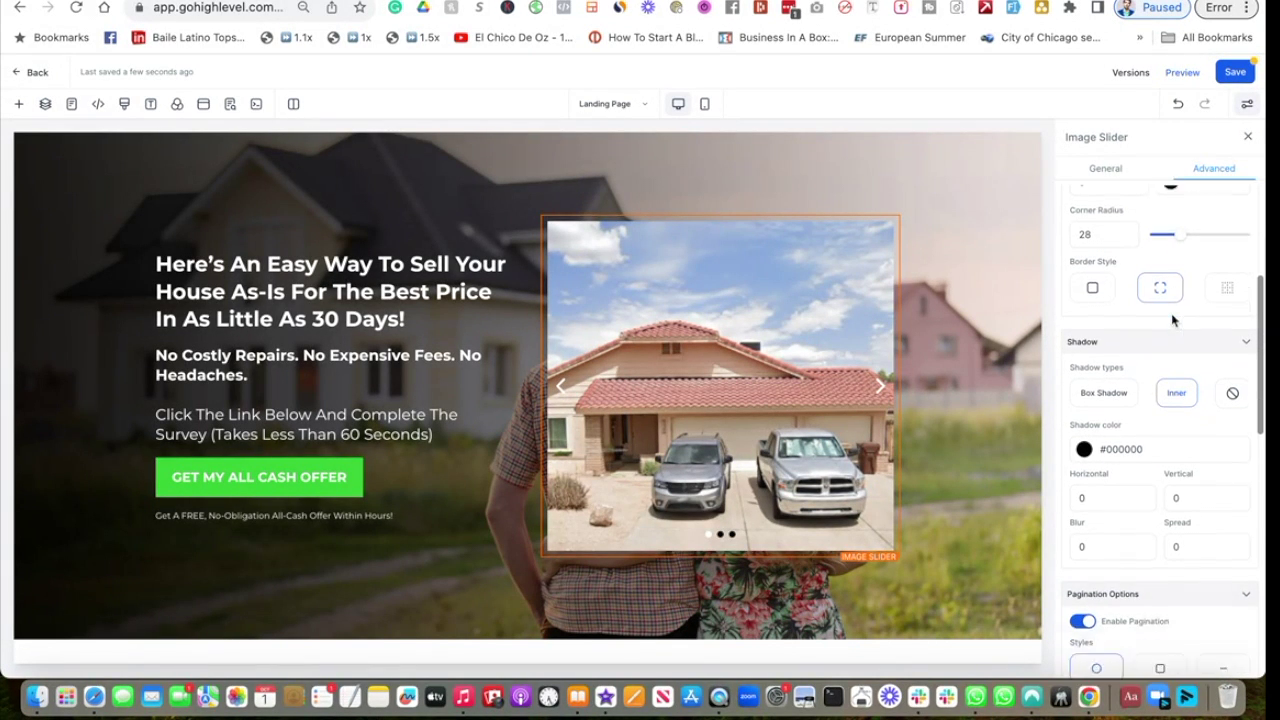
{"action": "scroll", "coordinate": [1165, 366], "scroll_direction": "down", "scroll_amount": 2}
{"action": "scroll", "coordinate": [1170, 360], "scroll_direction": "up", "scroll_amount": 6}
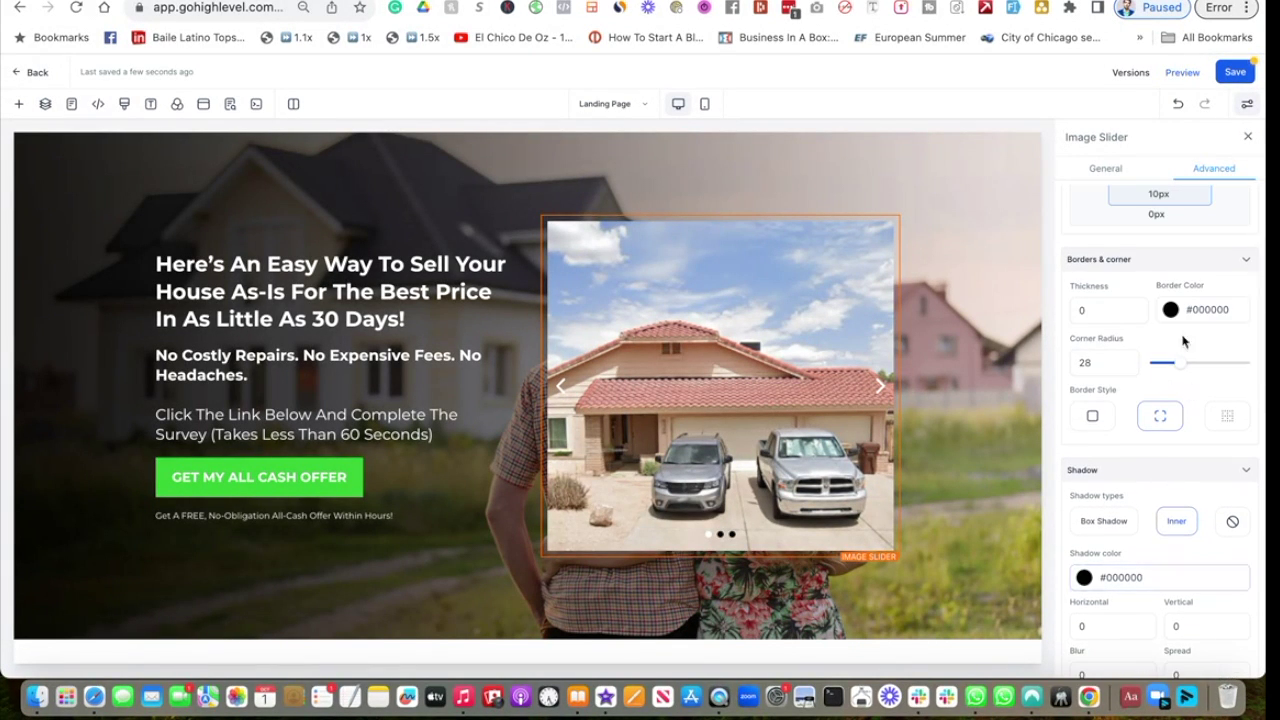
{"action": "scroll", "coordinate": [1200, 400], "scroll_direction": "down", "scroll_amount": 3}
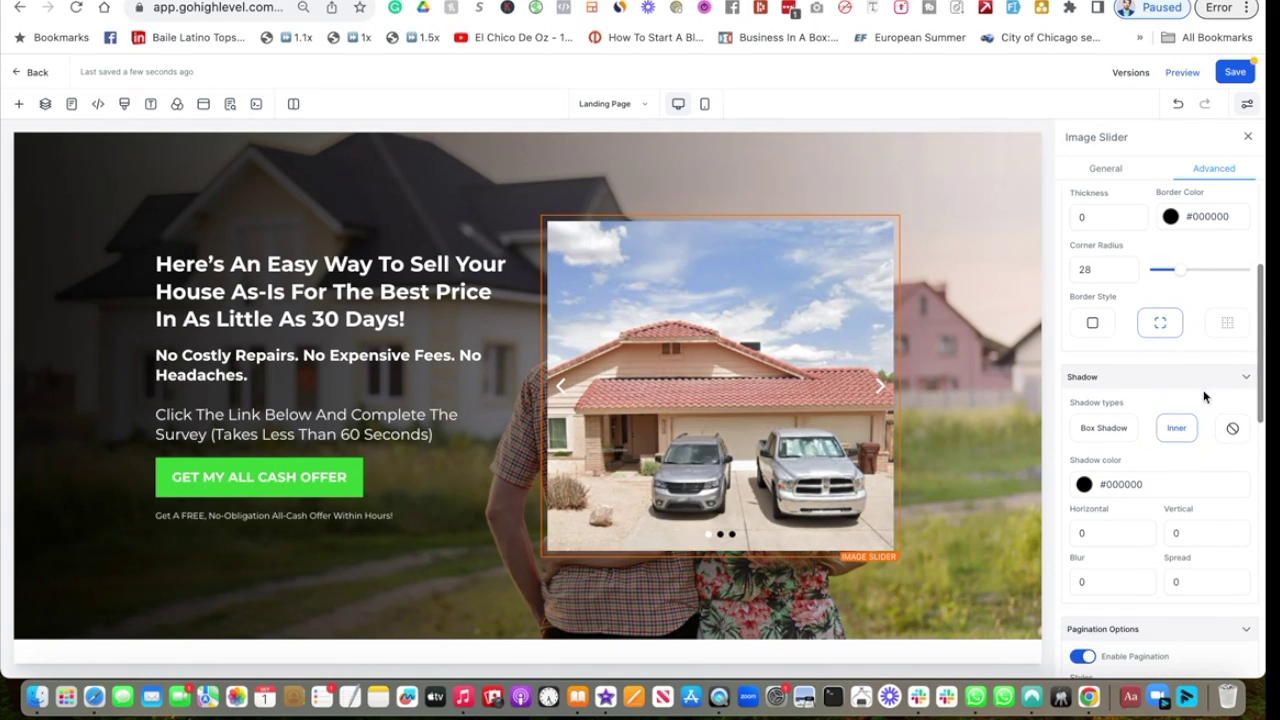
{"action": "left_click", "coordinate": [1096, 325]}
{"action": "left_click", "coordinate": [1158, 323]}
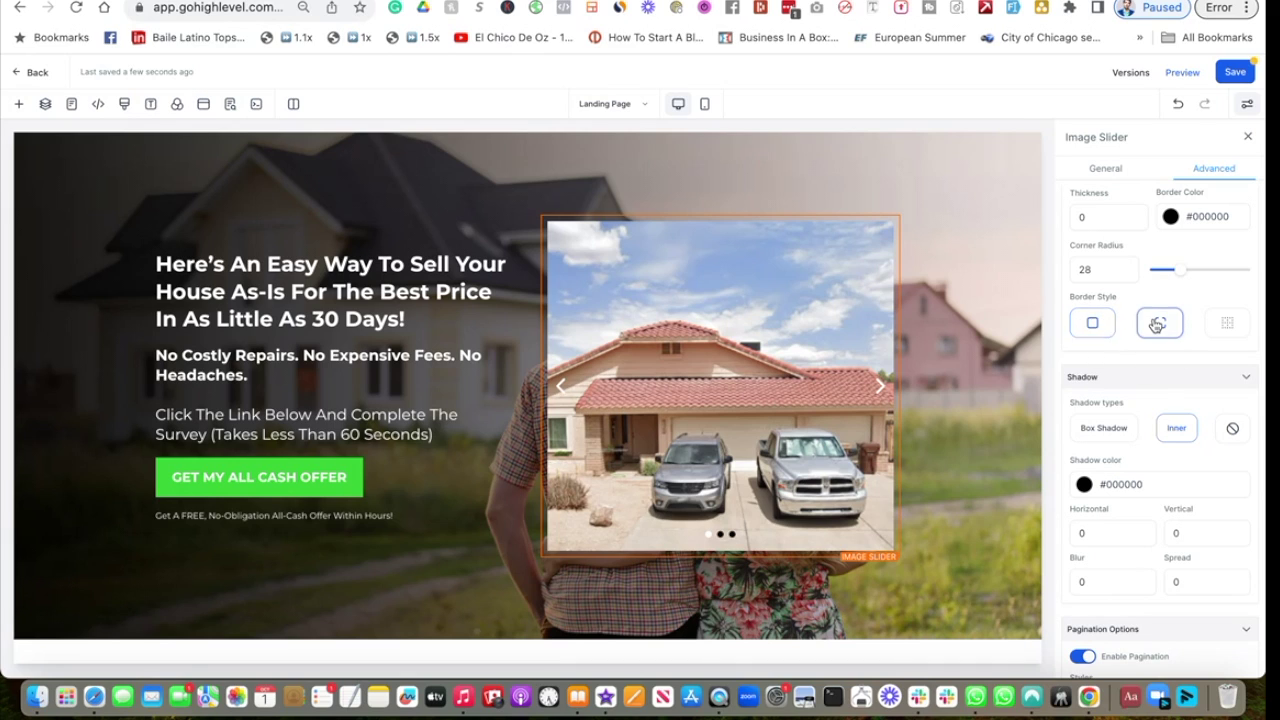
{"action": "scroll", "coordinate": [1155, 325], "scroll_direction": "up", "scroll_amount": 3}
{"action": "double_click", "coordinate": [1106, 310]}
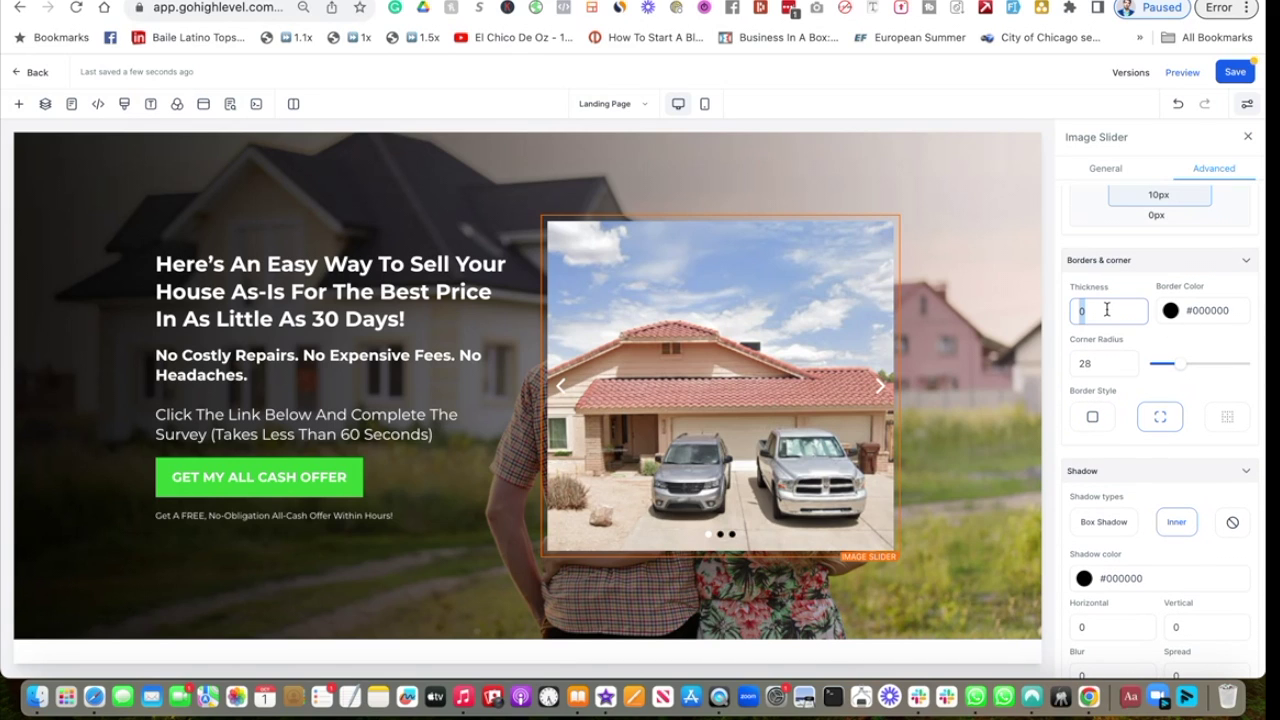
{"action": "type", "text": "1"}
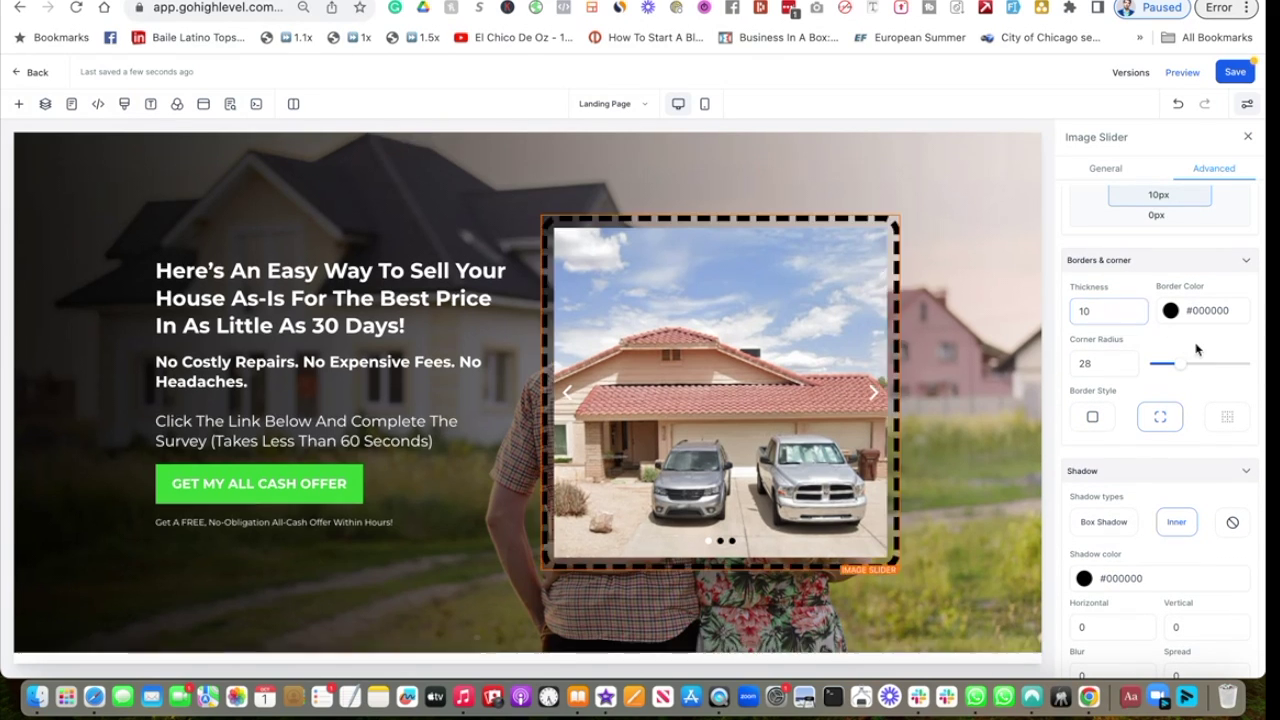
{"action": "left_click", "coordinate": [1199, 352]}
{"action": "scroll", "coordinate": [1165, 340], "scroll_direction": "down", "scroll_amount": 5}
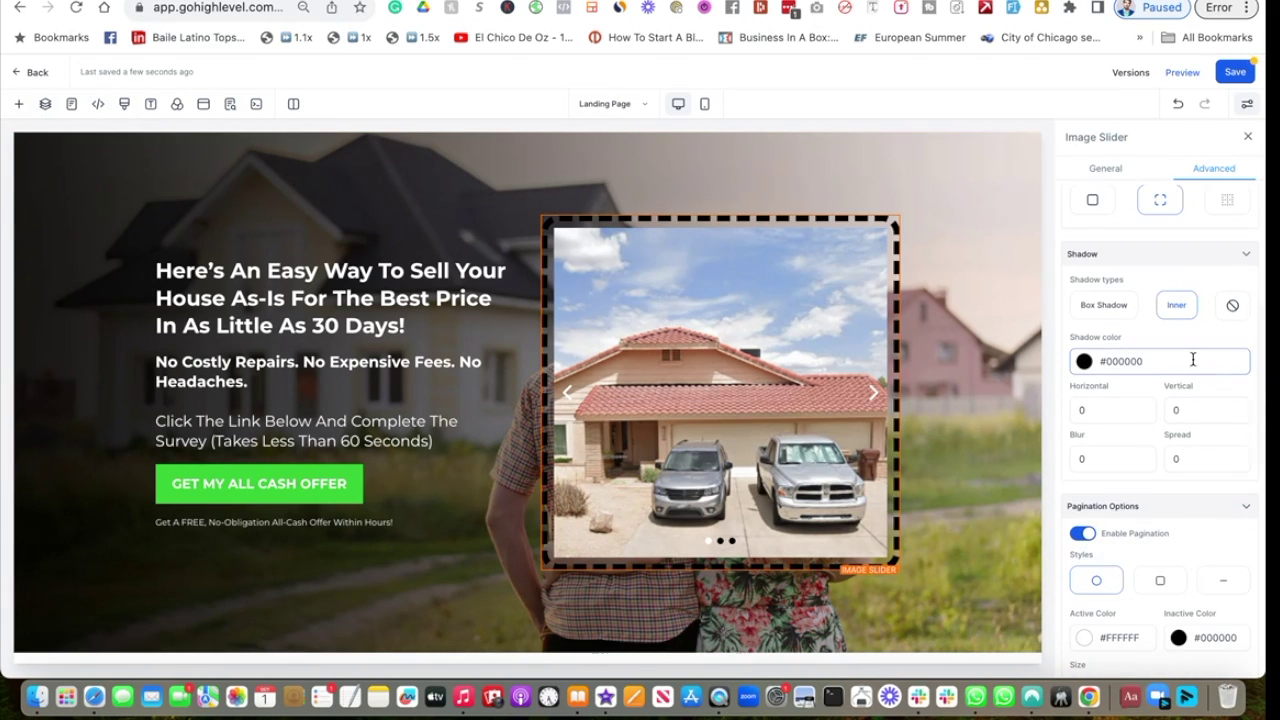
- Make the slider's shadow an inner shadow in red #C91616FF
{"action": "double_click", "coordinate": [1108, 414]}
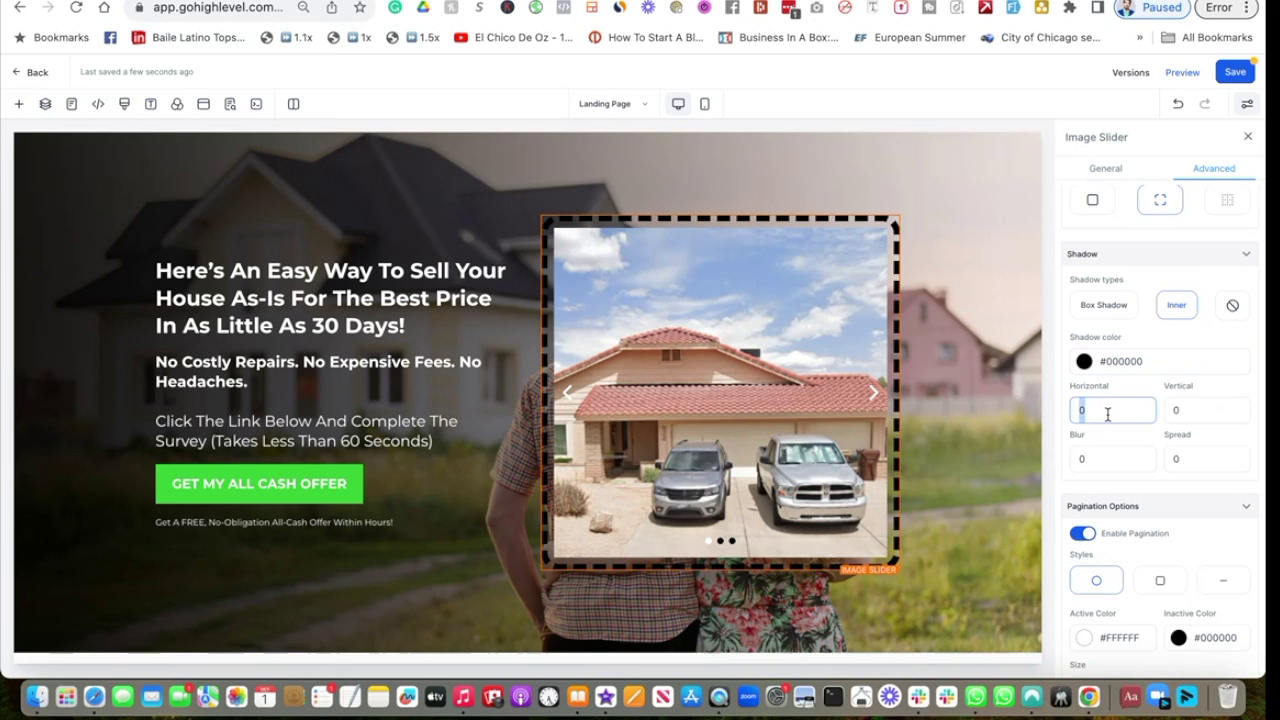
{"action": "left_click", "coordinate": [1115, 311]}
{"action": "left_click", "coordinate": [1176, 306]}
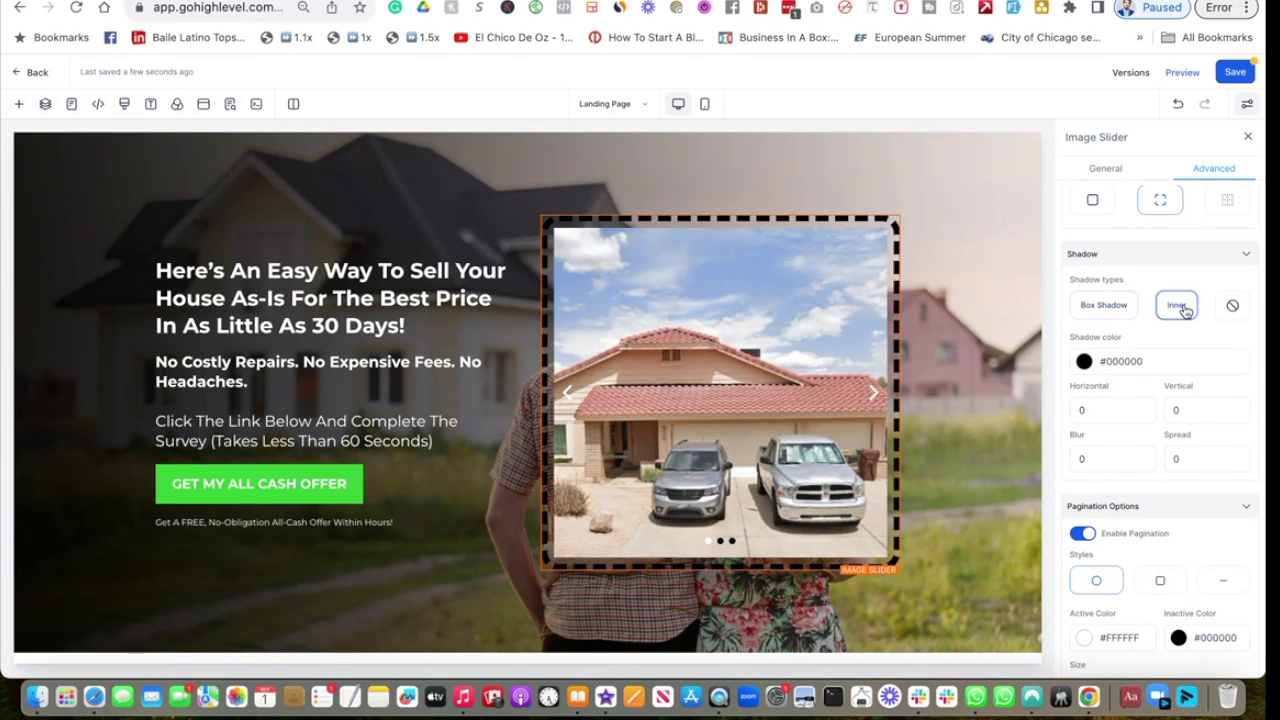
{"action": "left_click", "coordinate": [1232, 305]}
{"action": "left_click", "coordinate": [1178, 309]}
{"action": "left_click", "coordinate": [1084, 361]}
{"action": "left_click_drag", "start_coordinate": [1091, 425], "coordinate": [1136, 408]}
{"action": "left_click", "coordinate": [1154, 342]}
- Set the inner shadow's vertical offset to 20
{"action": "left_click", "coordinate": [1183, 409]}
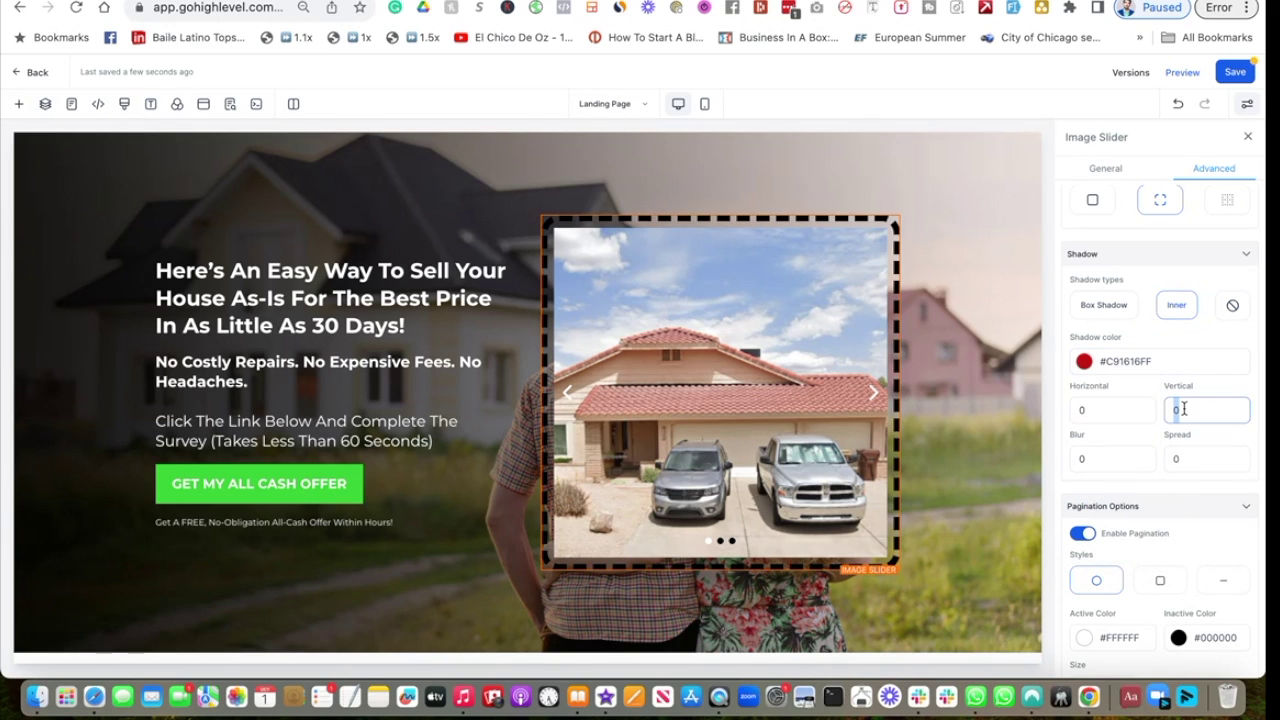
{"action": "type", "text": "20"}
{"action": "left_click", "coordinate": [1210, 390]}
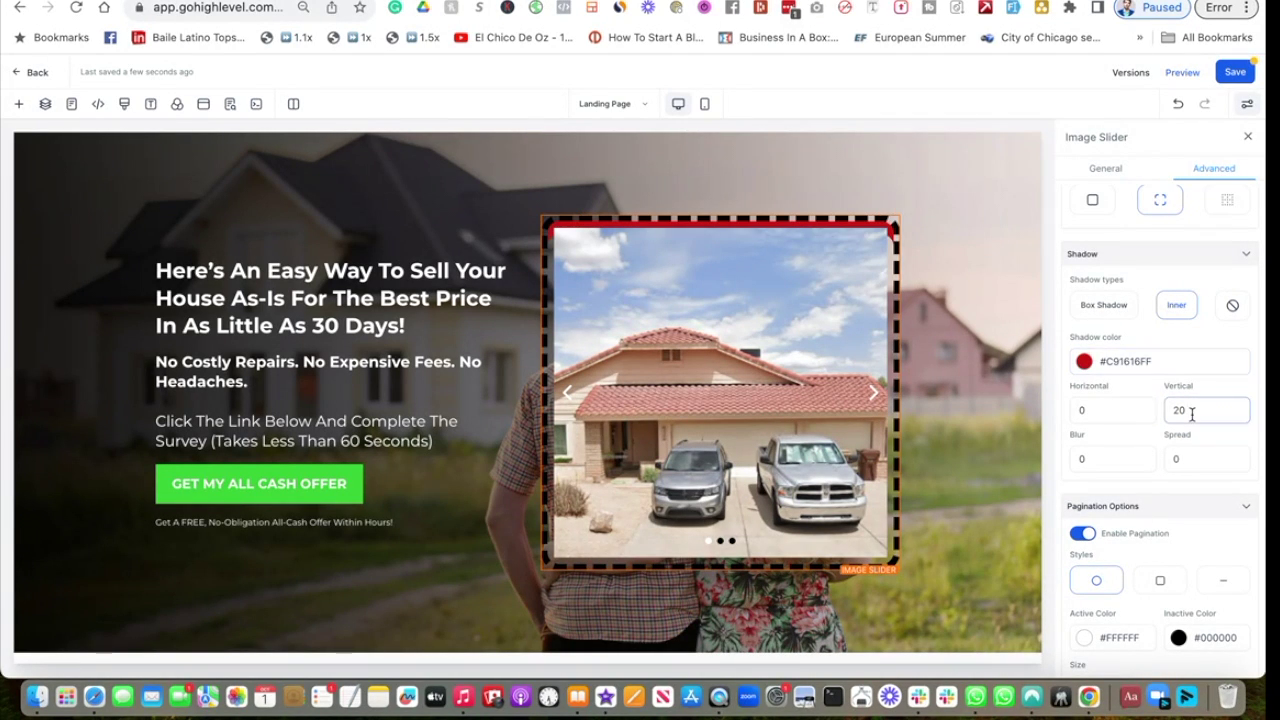
{"action": "scroll", "coordinate": [1191, 414], "scroll_direction": "down", "scroll_amount": 5}
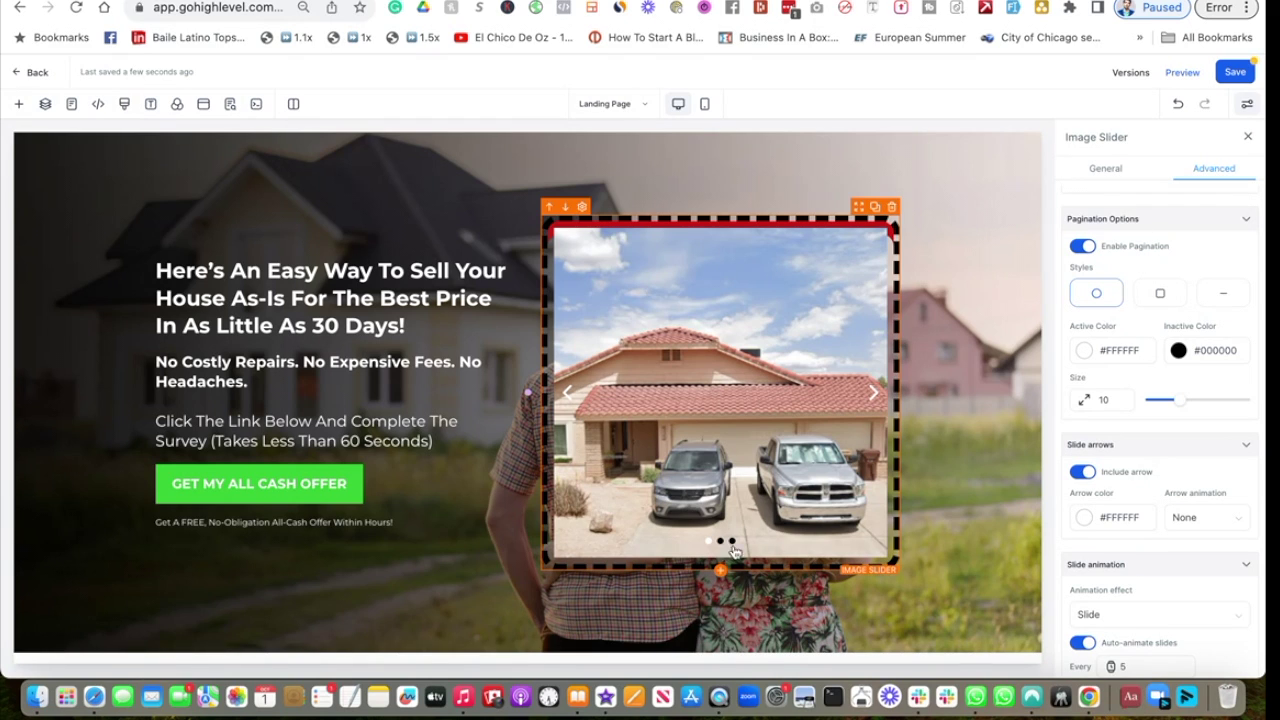
- Switch the slider's pagination indicators to the dash style, after trying square
{"action": "left_click", "coordinate": [1160, 294]}
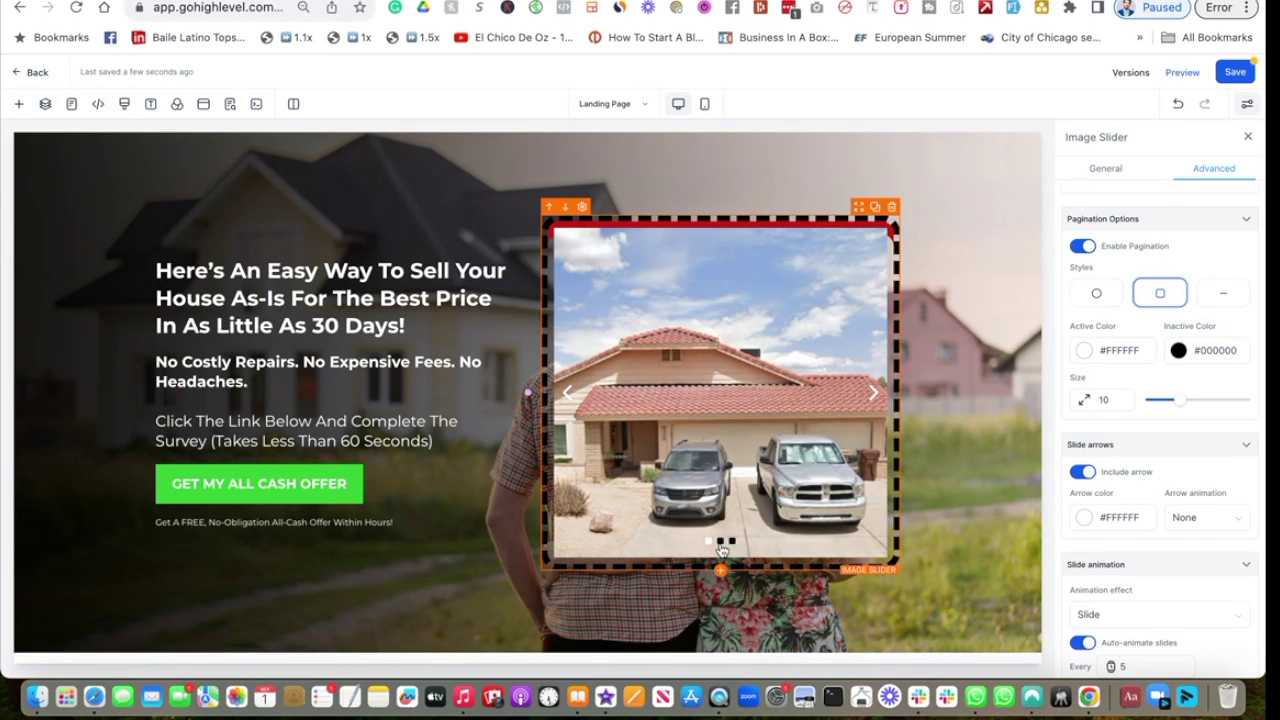
{"action": "scroll", "coordinate": [995, 378], "scroll_direction": "down", "scroll_amount": 1}
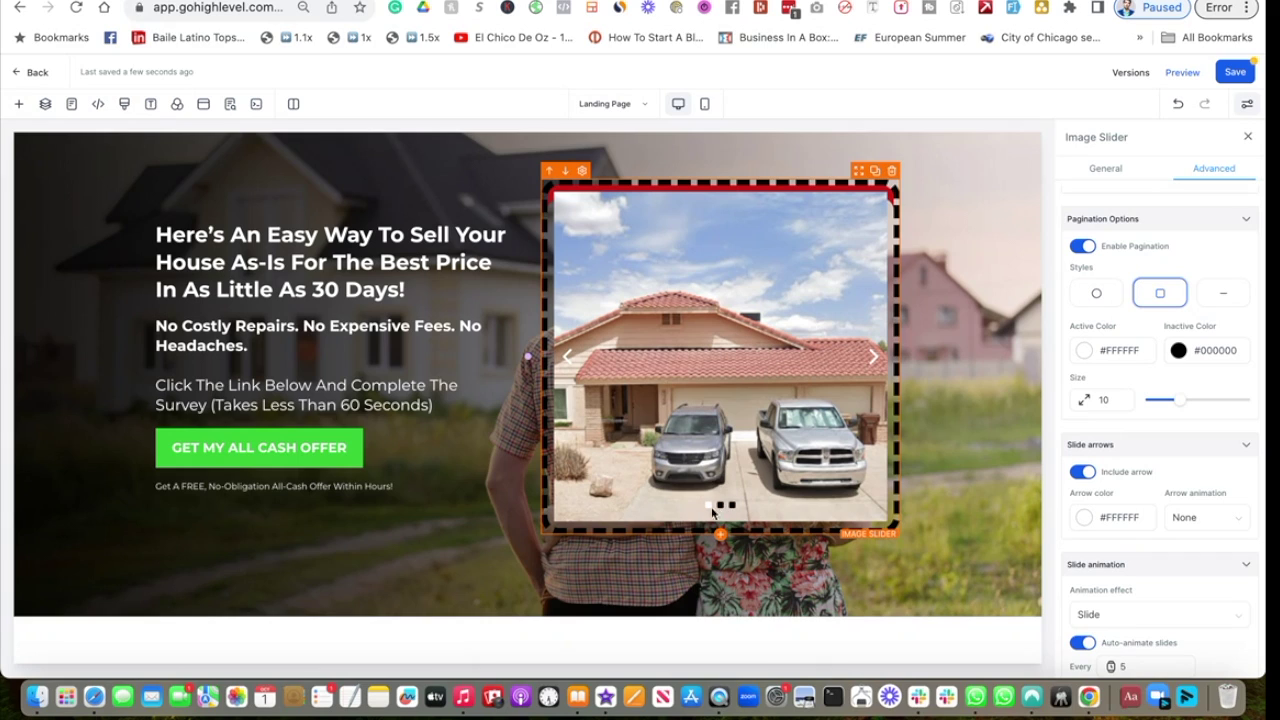
{"action": "left_click", "coordinate": [1223, 293]}
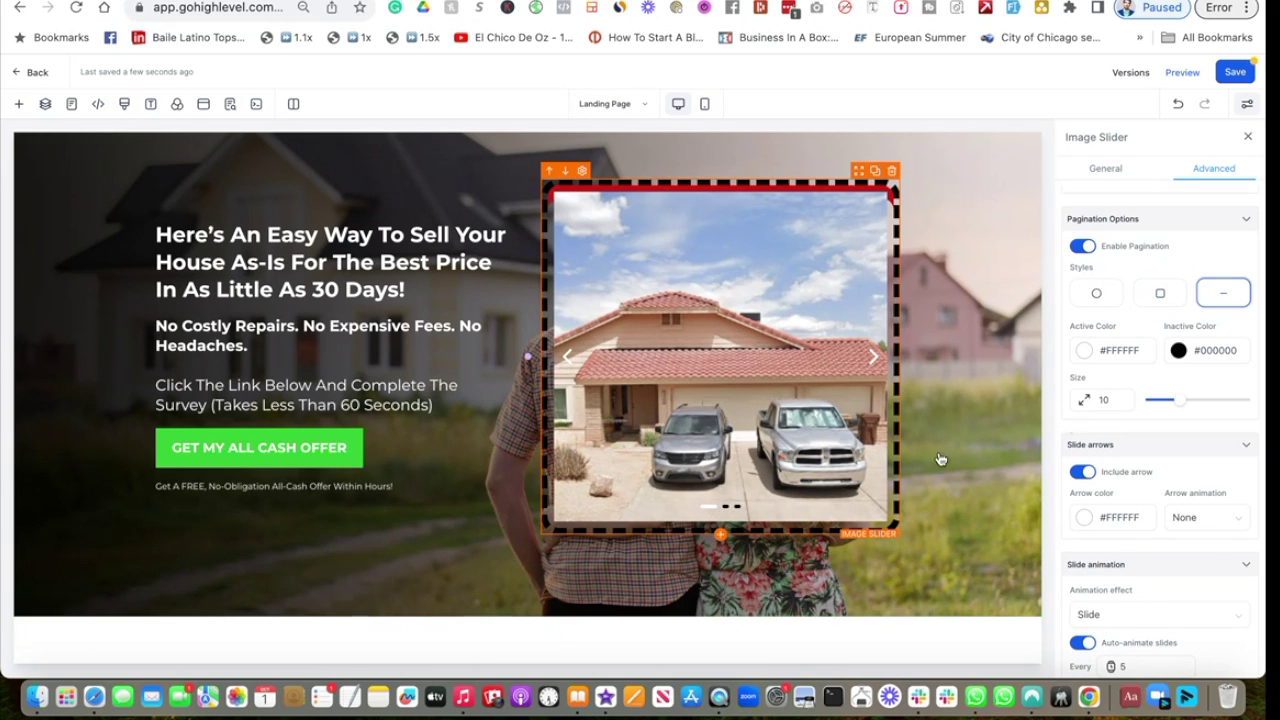
{"action": "scroll", "coordinate": [1165, 420], "scroll_direction": "down", "scroll_amount": 5}
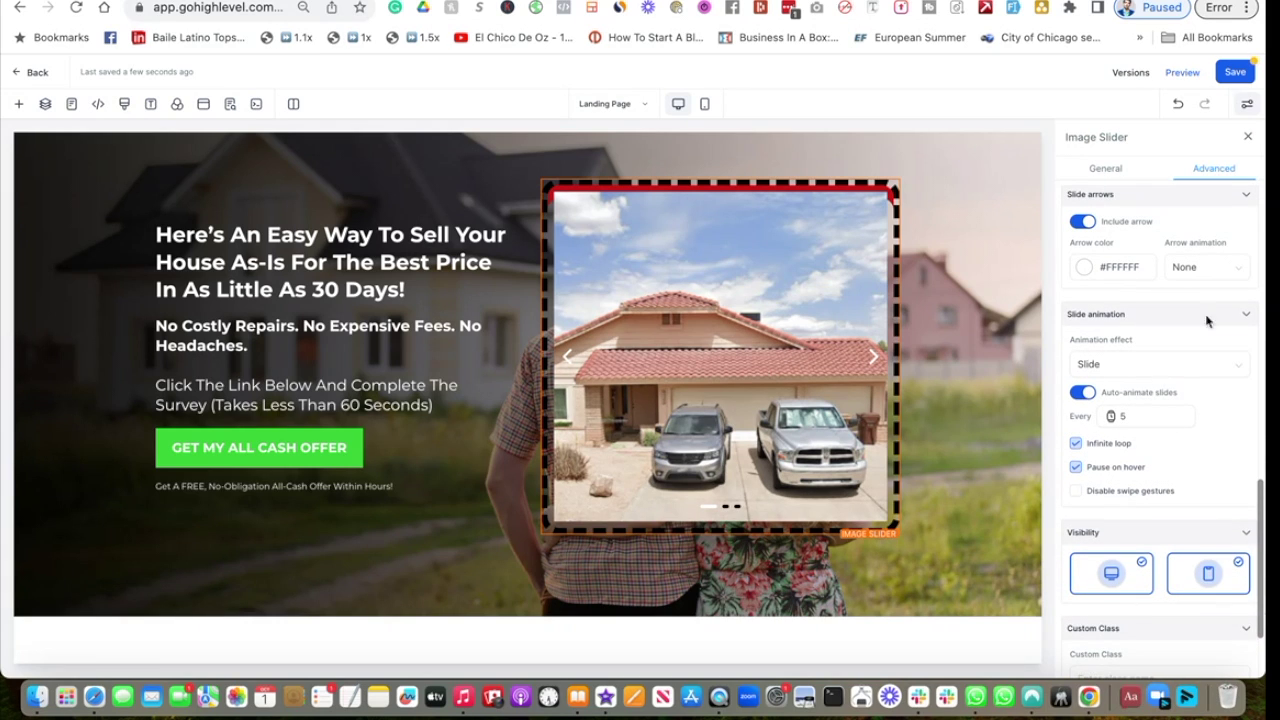
{"action": "left_click", "coordinate": [1190, 267]}
- Set the slider's arrow animation to Elevate
{"action": "left_click", "coordinate": [1187, 317]}
{"action": "left_click", "coordinate": [1190, 268]}
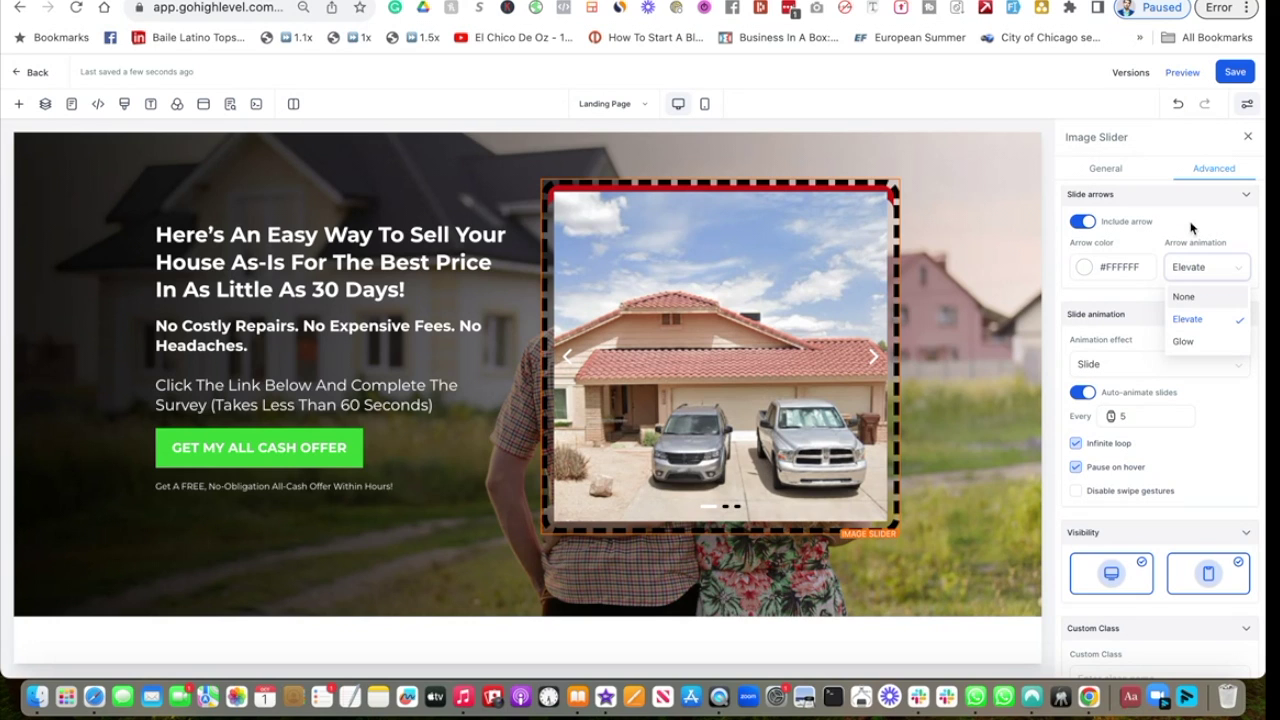
{"action": "left_click", "coordinate": [1190, 318]}
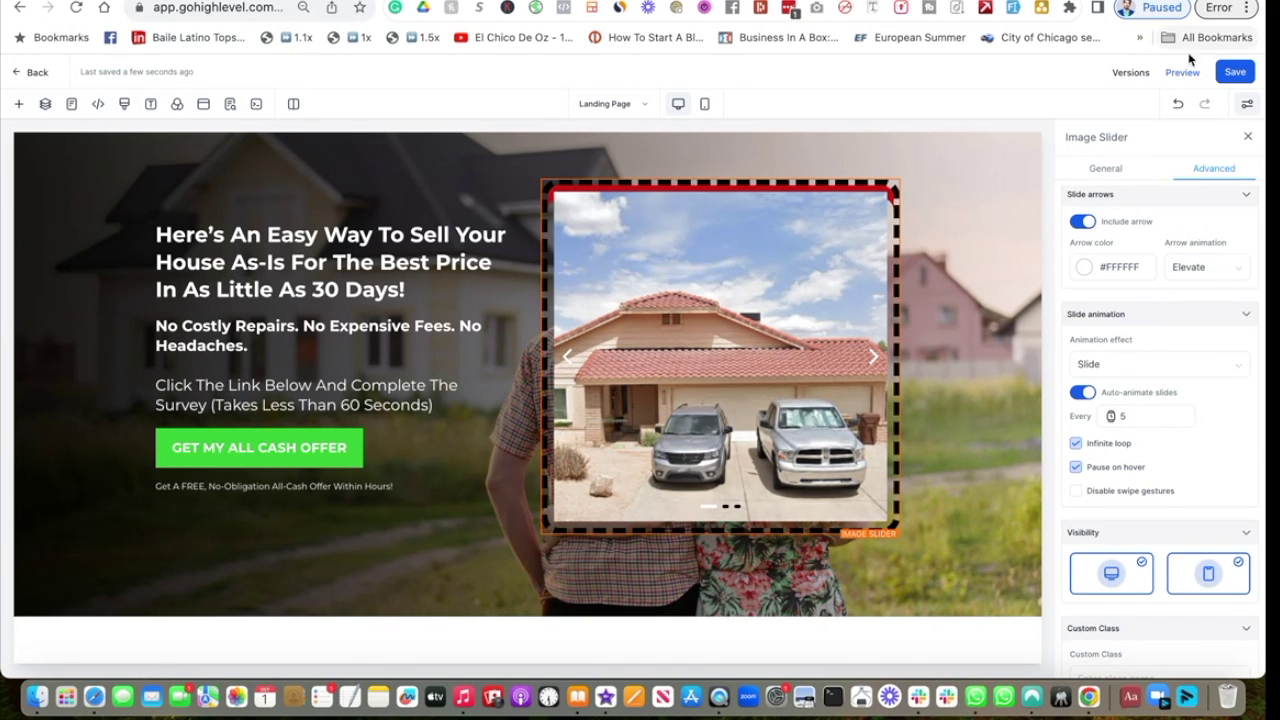
- Save the landing page and preview it, advancing the slider to the third photo
{"action": "left_click", "coordinate": [1236, 74]}
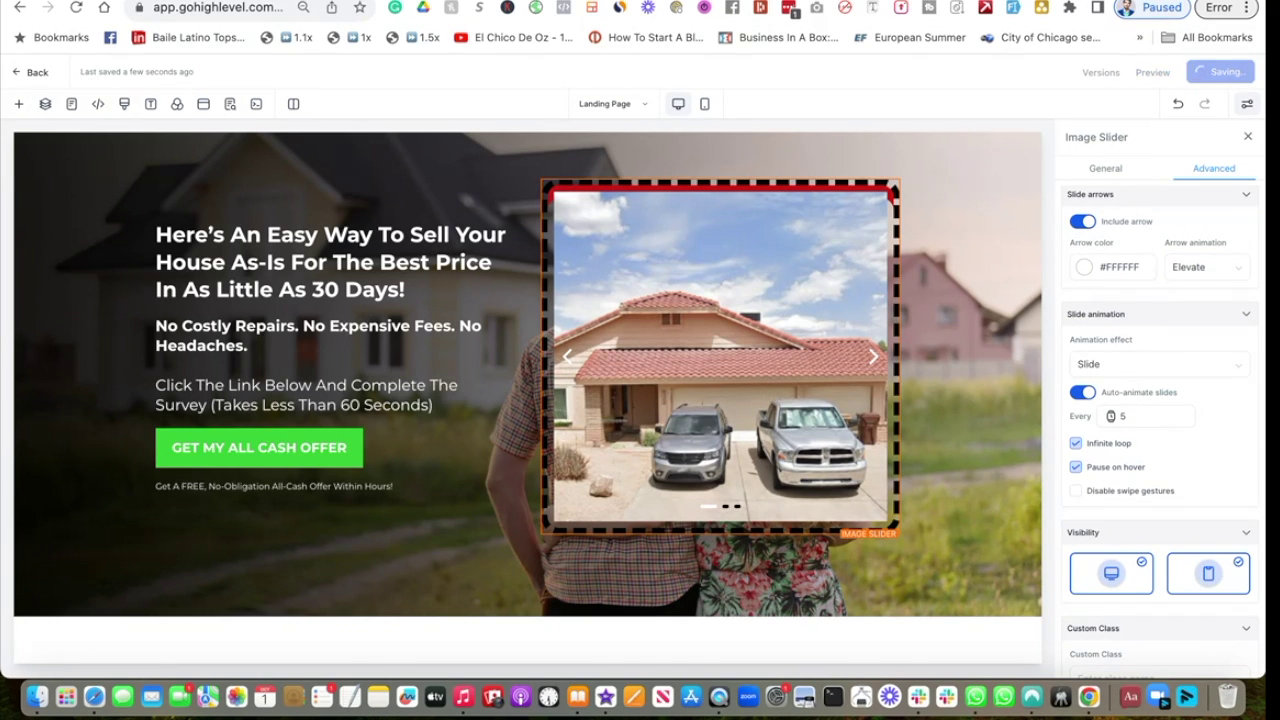
{"action": "left_click", "coordinate": [1152, 72]}
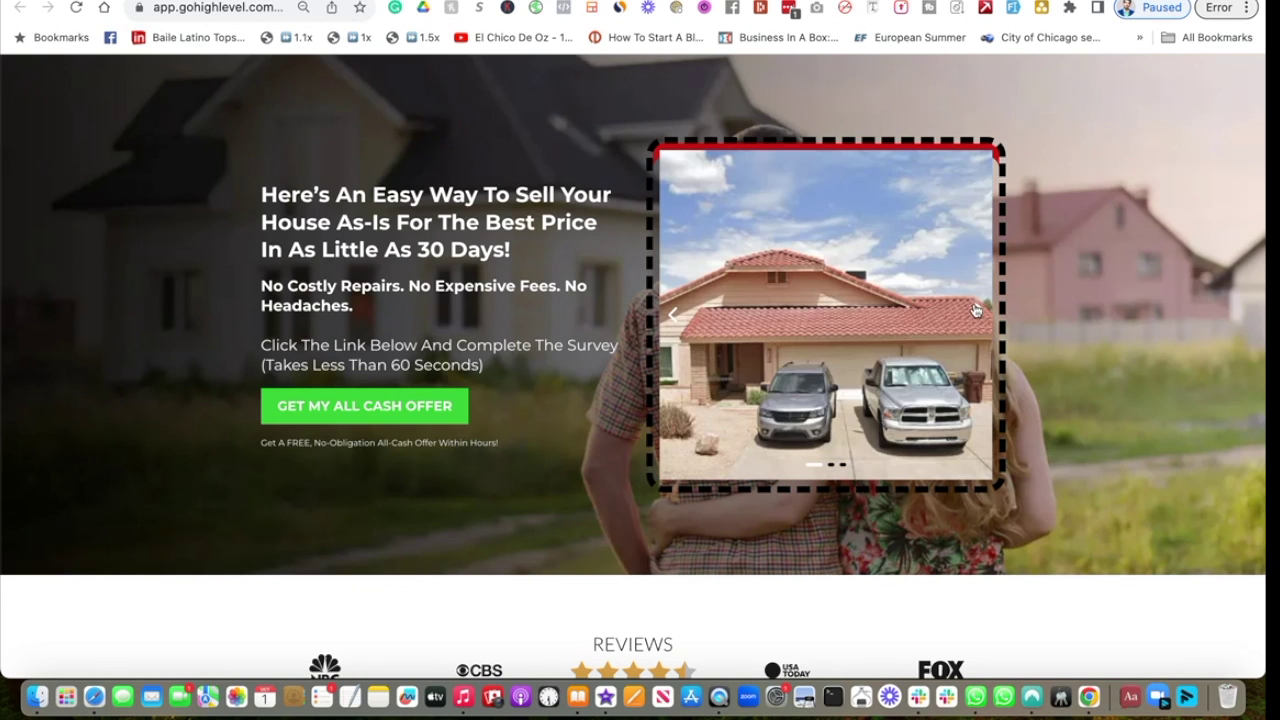
{"action": "left_click", "coordinate": [979, 316]}
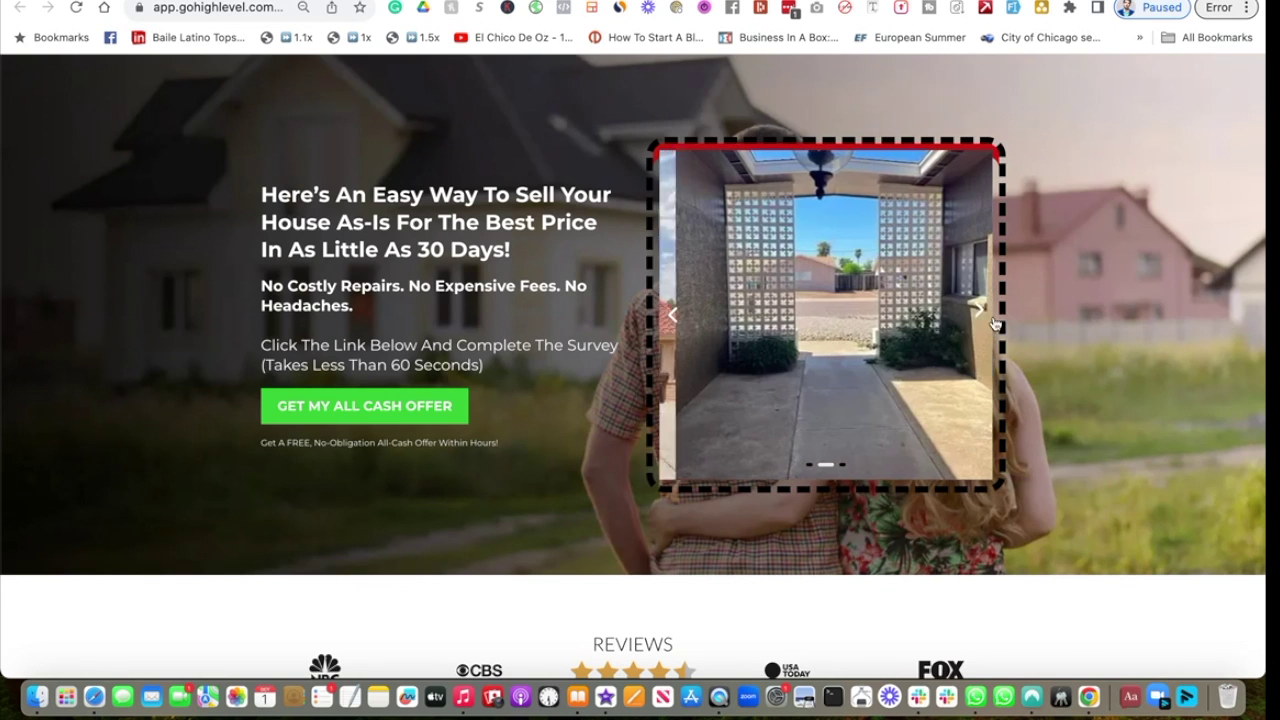
{"action": "left_click", "coordinate": [979, 316]}
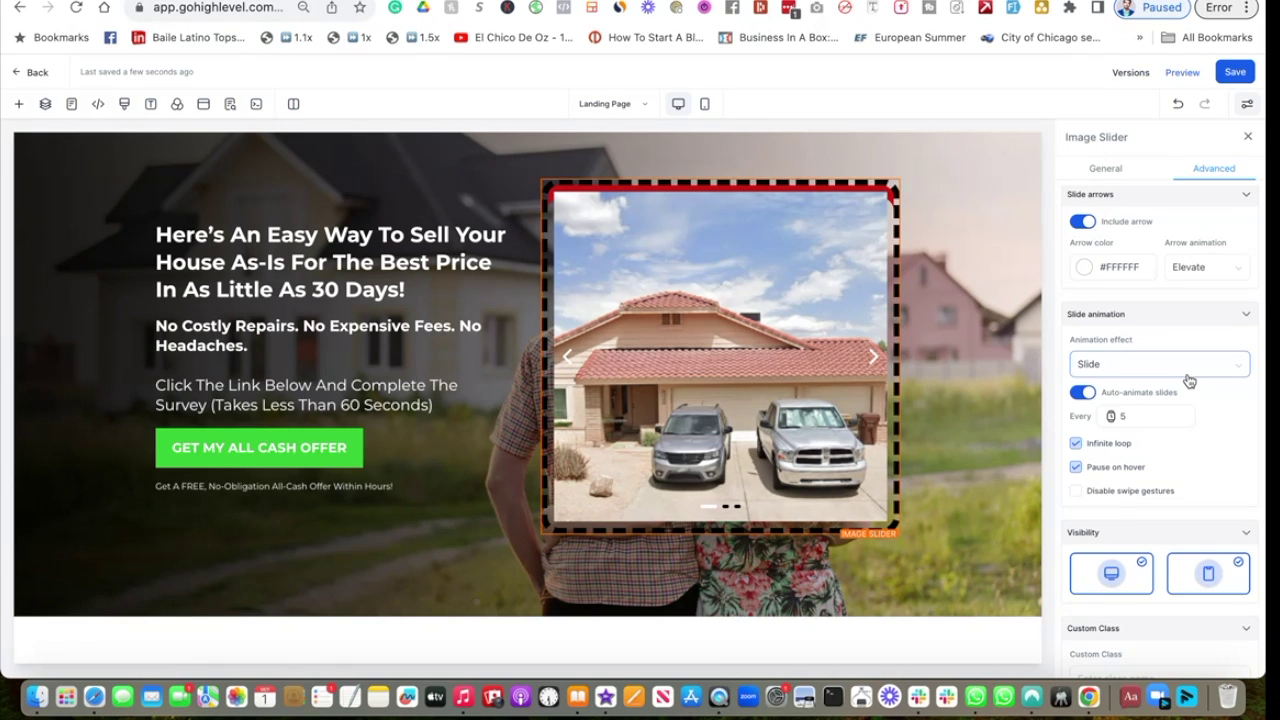
- Change the slide animation effect to Fade and save the landing page
{"action": "scroll", "coordinate": [1161, 335], "scroll_direction": "down", "scroll_amount": 1}
{"action": "scroll", "coordinate": [1161, 335], "scroll_direction": "down", "scroll_amount": 1}
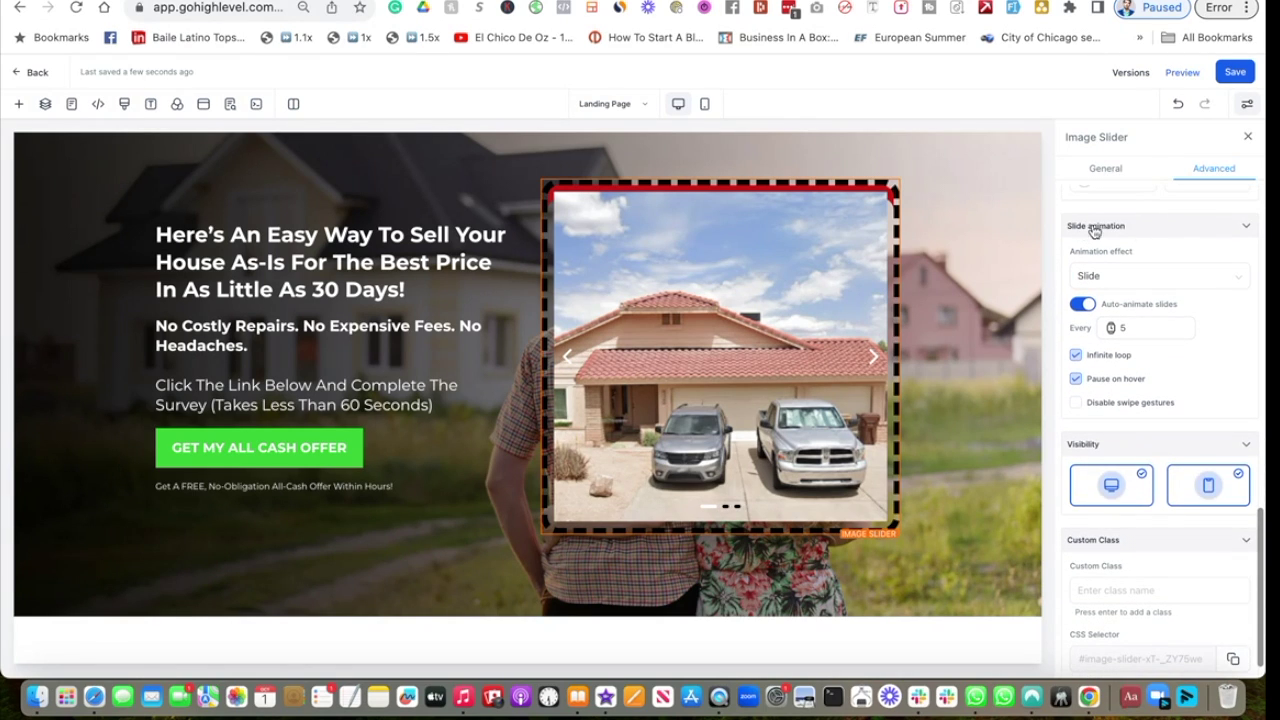
{"action": "left_click", "coordinate": [1113, 277]}
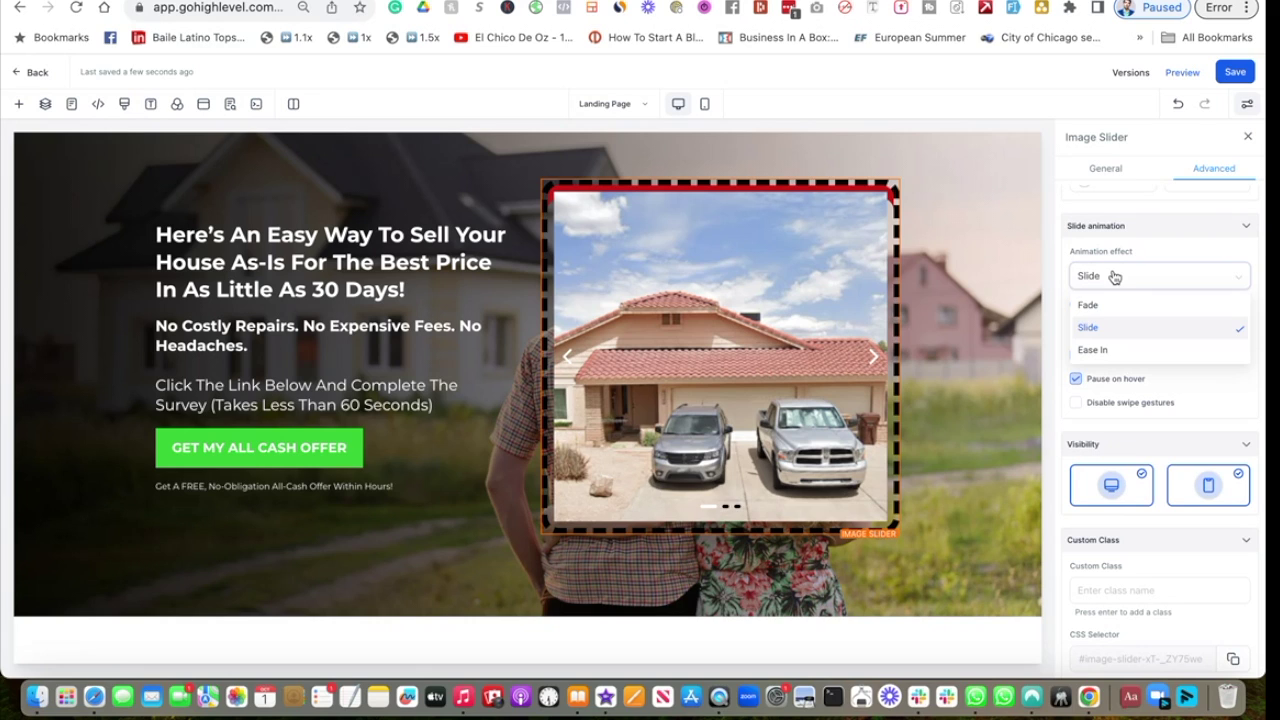
{"action": "left_click", "coordinate": [1108, 309]}
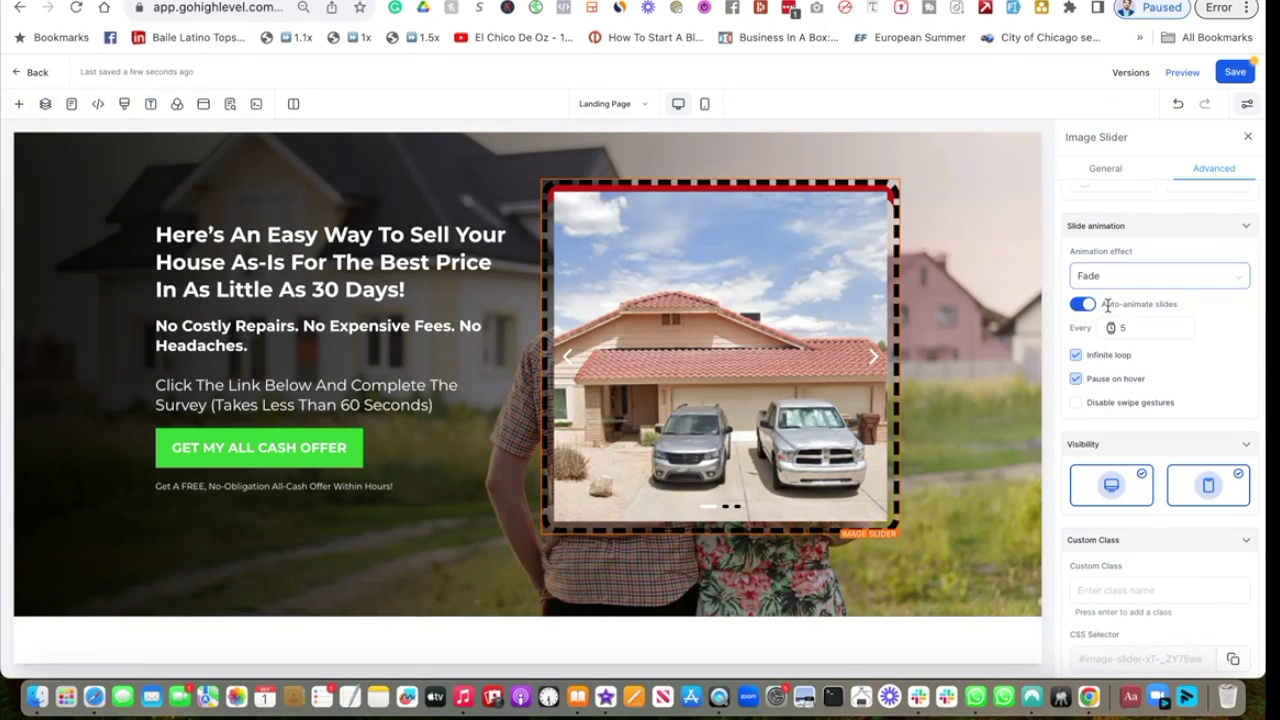
{"action": "left_click", "coordinate": [1233, 73]}
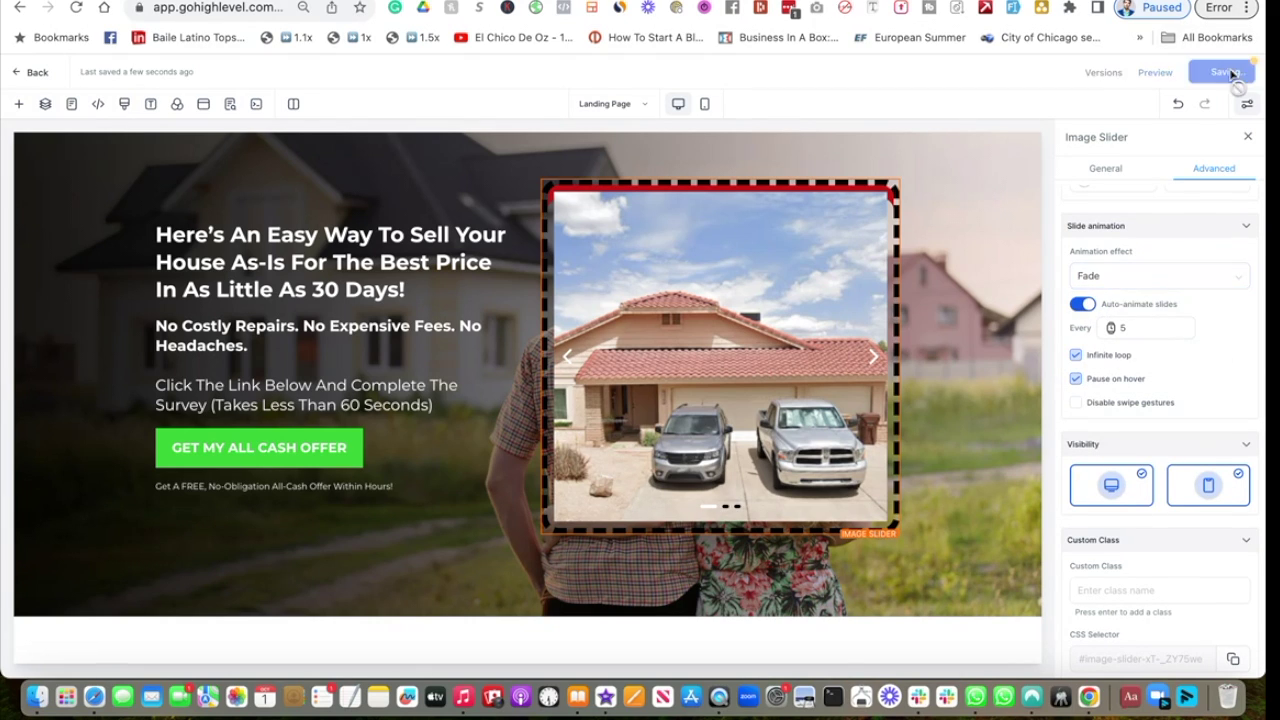
- In preview, cycle forward to the interior room photo and back to the house-and-trucks photo
{"action": "left_click", "coordinate": [1152, 72]}
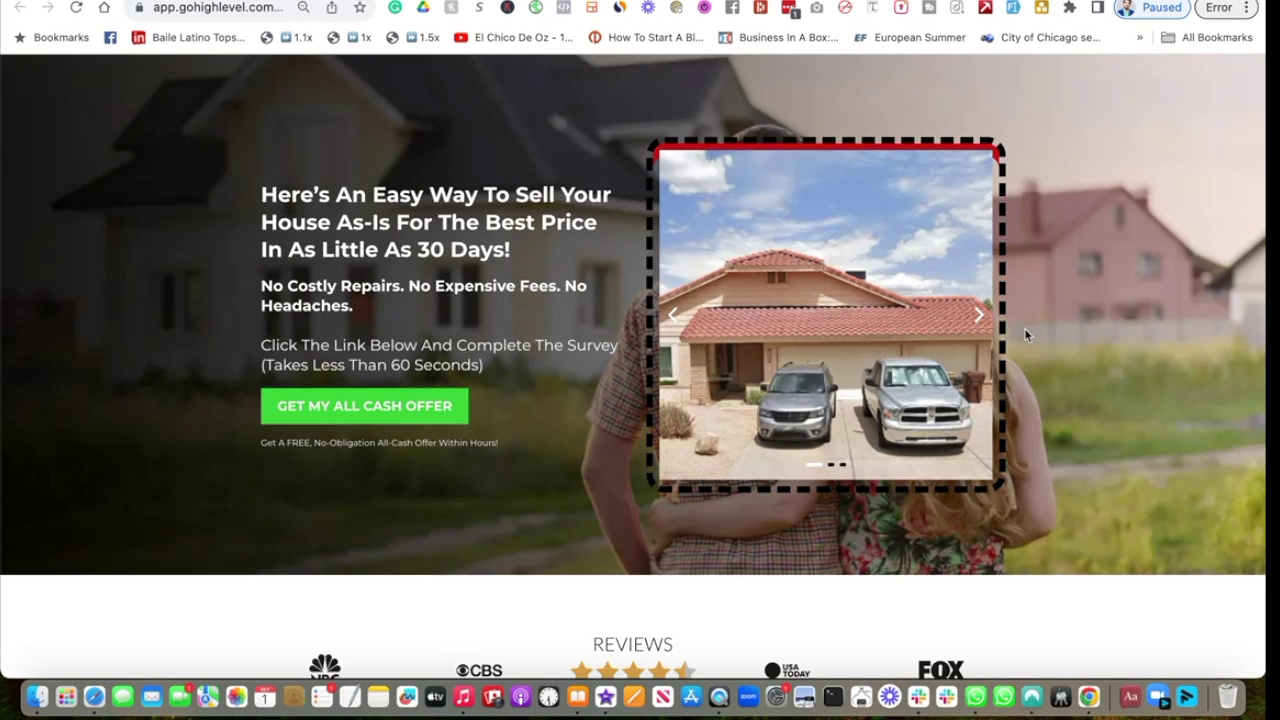
{"action": "left_click", "coordinate": [982, 319]}
{"action": "left_click", "coordinate": [980, 317]}
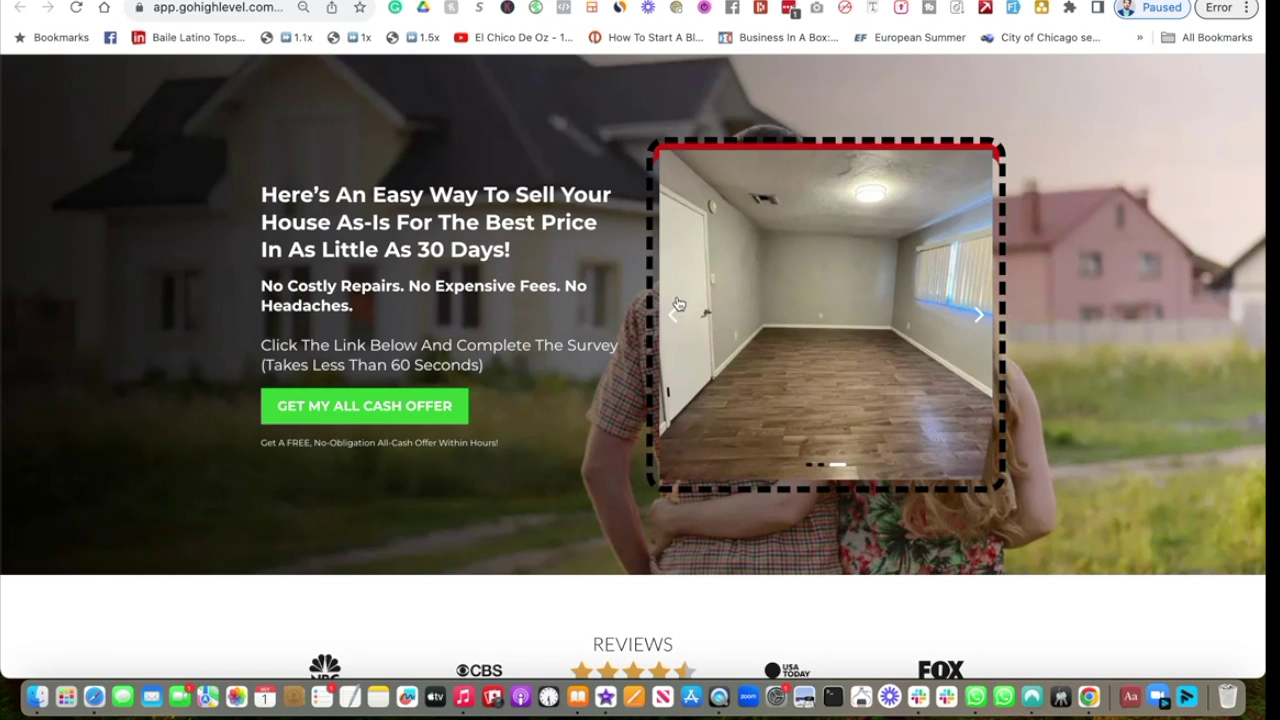
{"action": "left_click", "coordinate": [675, 315]}
{"action": "left_click", "coordinate": [675, 315]}
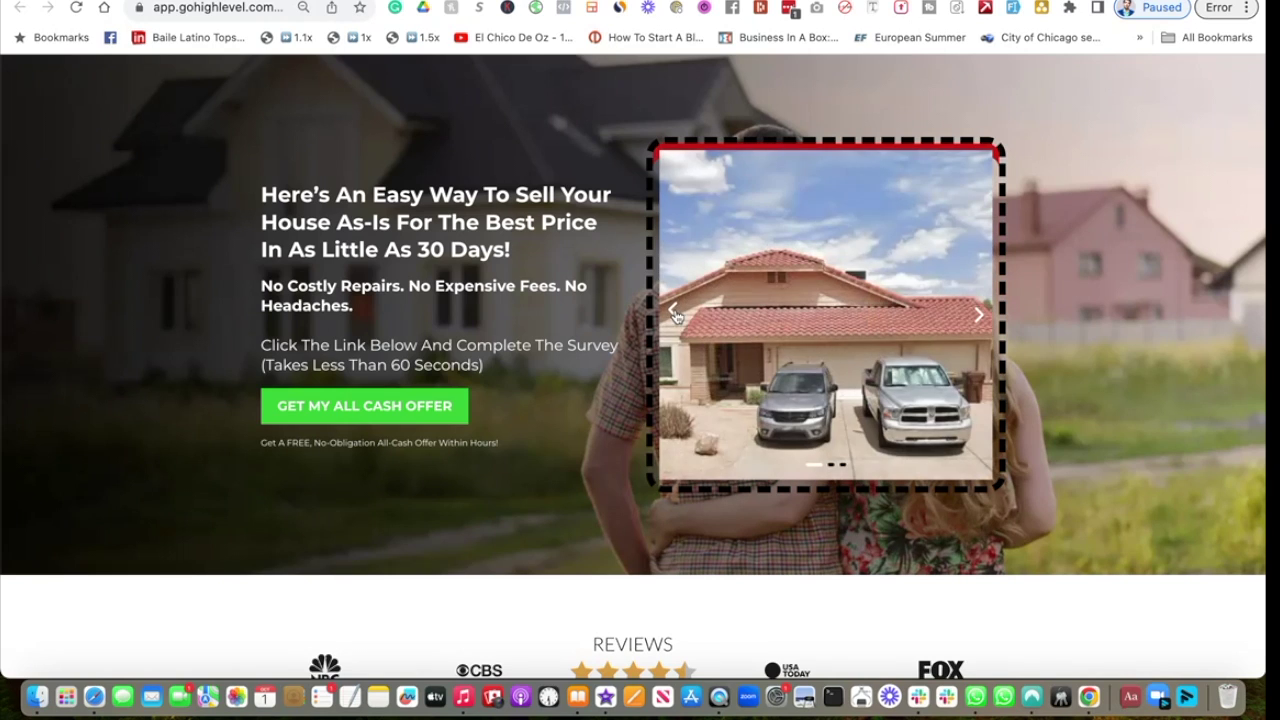